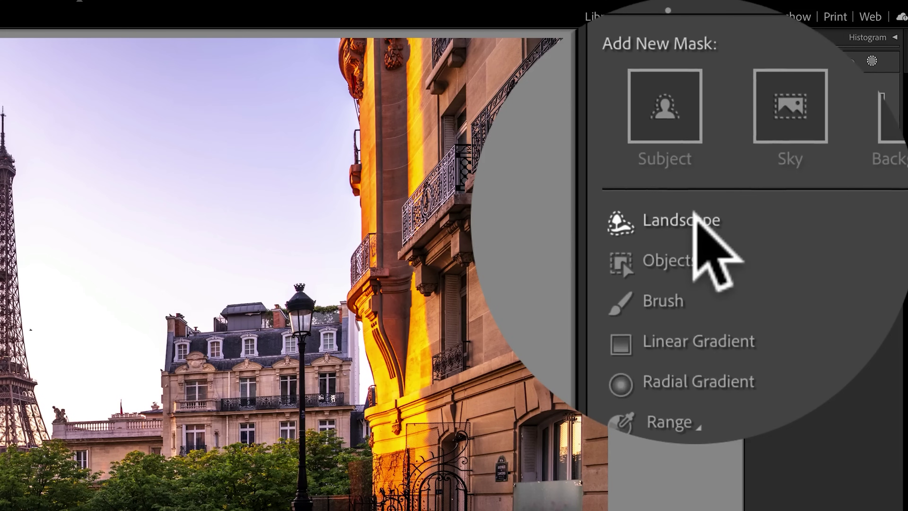
Brighten the Eiffel street photo: Highlights -100, Shadows +100, Blacks -11, Whites +89 with clipping preview
left_click(681, 220)
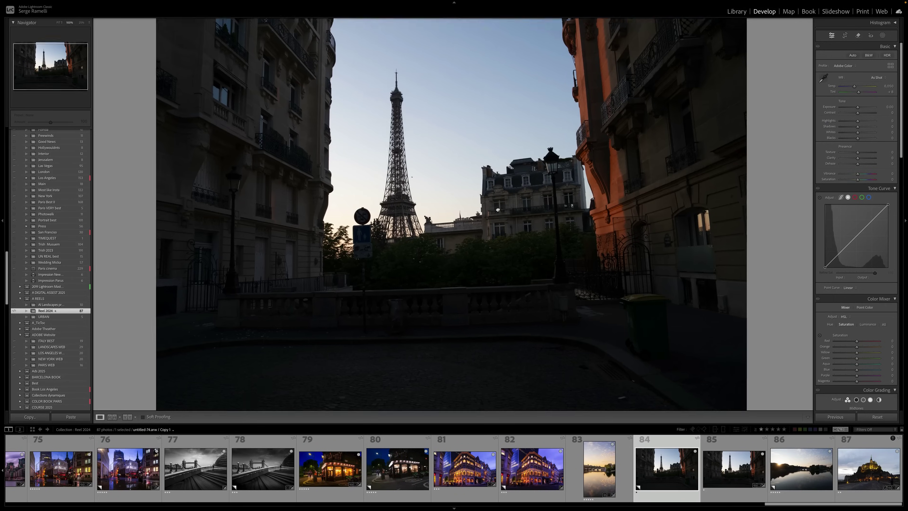
left_click(496, 203)
left_click(539, 211)
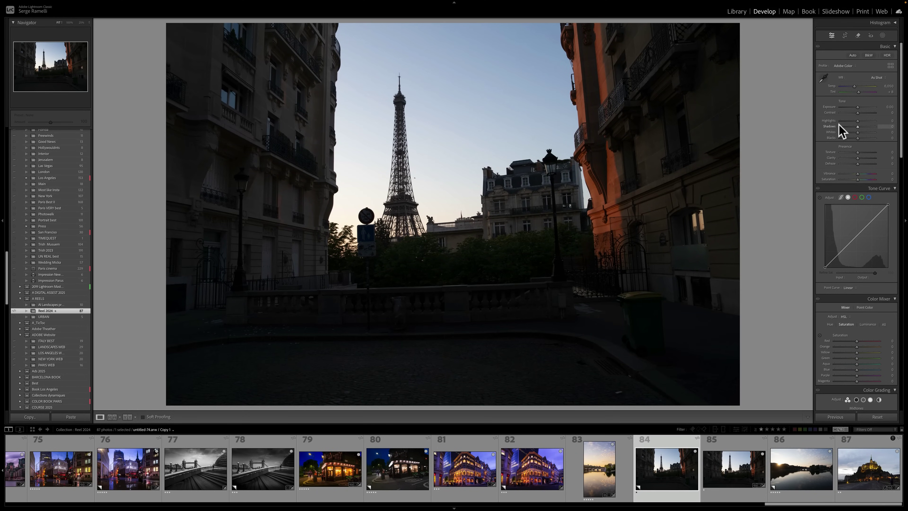
left_click_drag(840, 126, 804, 126)
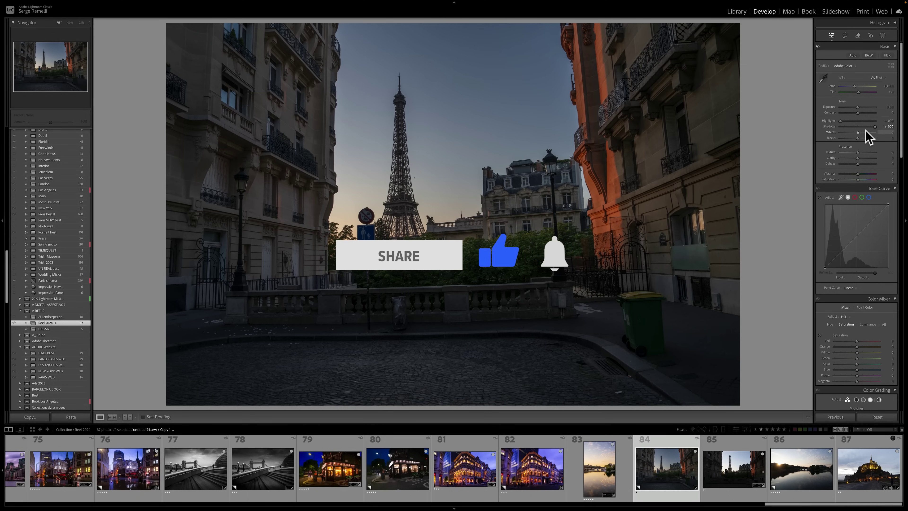
key("alt")
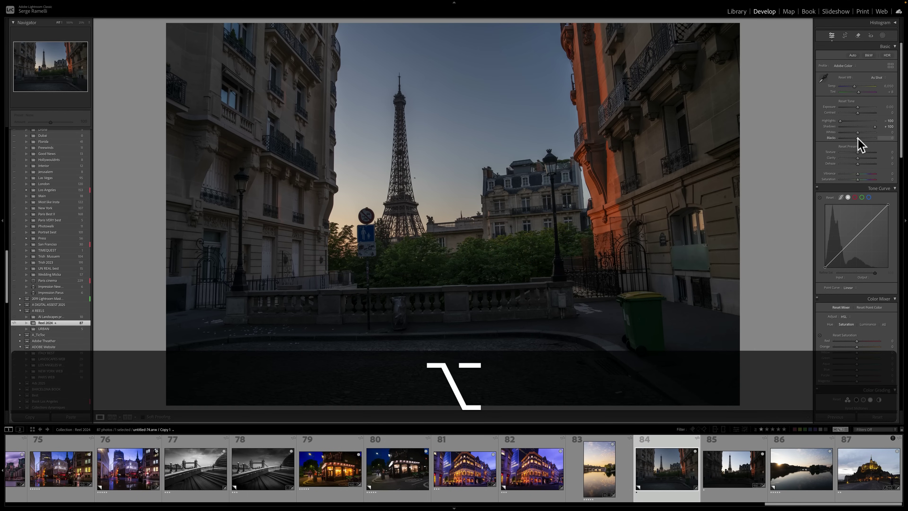
left_click_drag(858, 138, 855, 138)
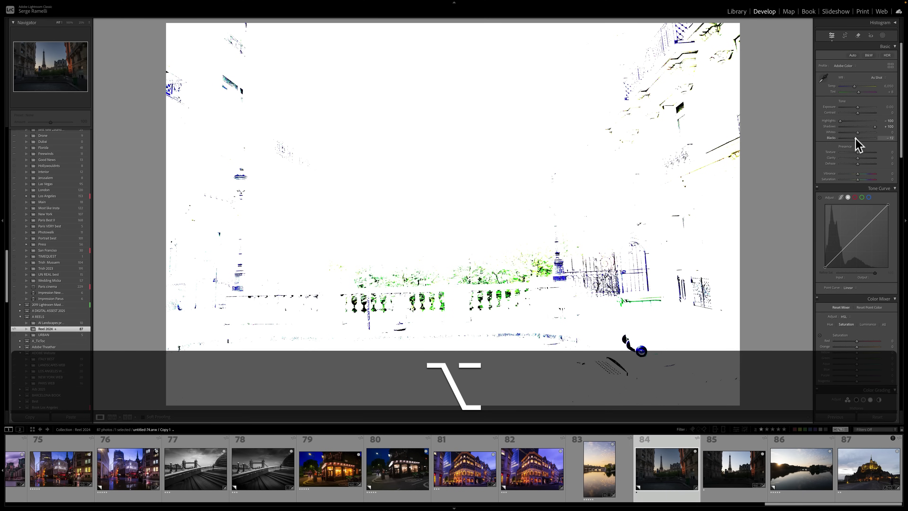
left_click_drag(856, 138, 872, 132)
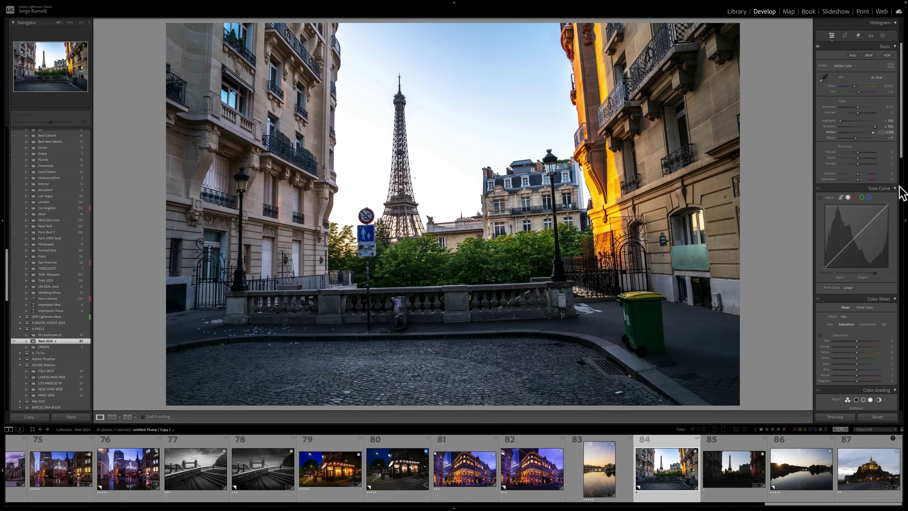
Straighten verticals with Auto Upright and warm the white balance to Temp 7,041, Tint +19
left_click(895, 415)
key("super+z")
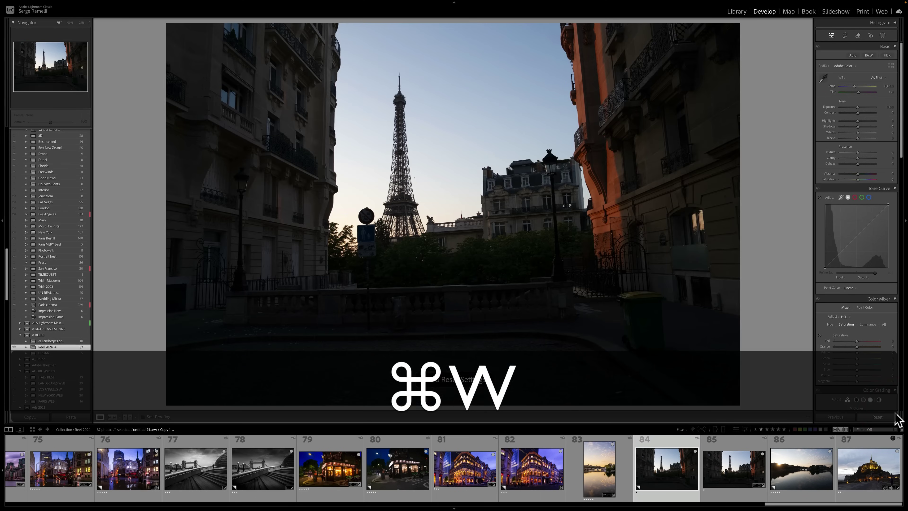
left_click_drag(901, 149, 906, 418)
scroll(883, 250, "up", 5)
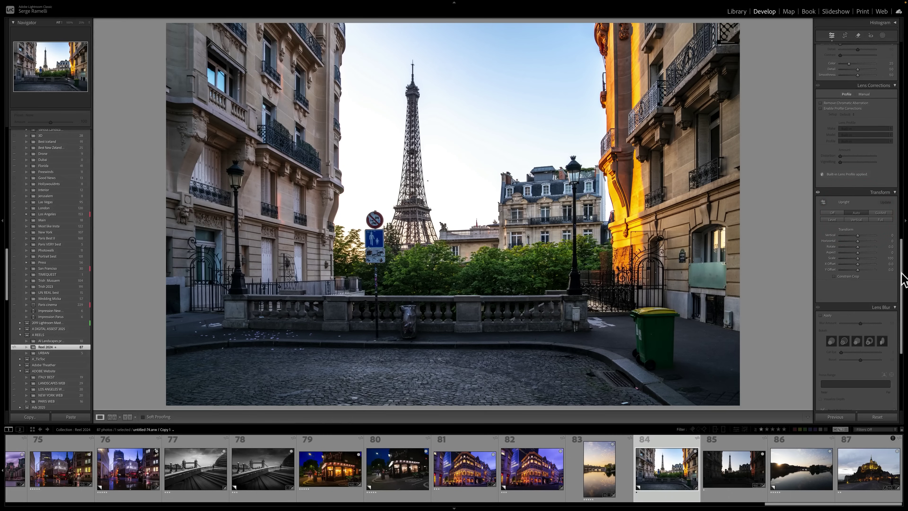
left_click_drag(902, 278, 905, 43)
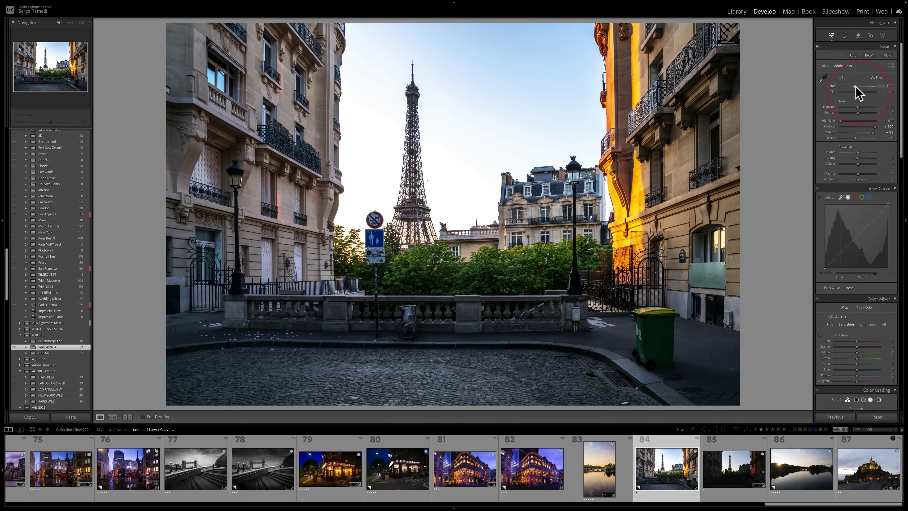
left_click_drag(856, 87, 863, 92)
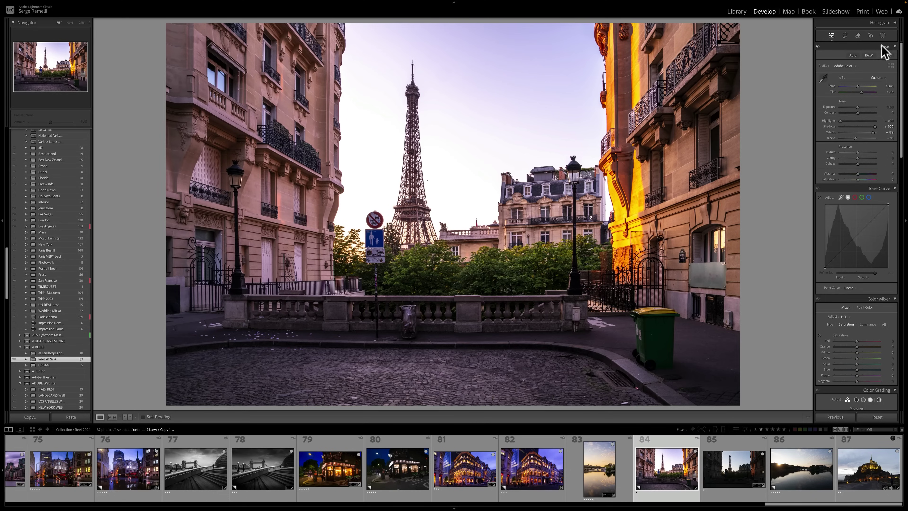
Use Select Landscape to create separate Sky, Architecture, Vegetation and Artificial Ground masks
left_click(883, 36)
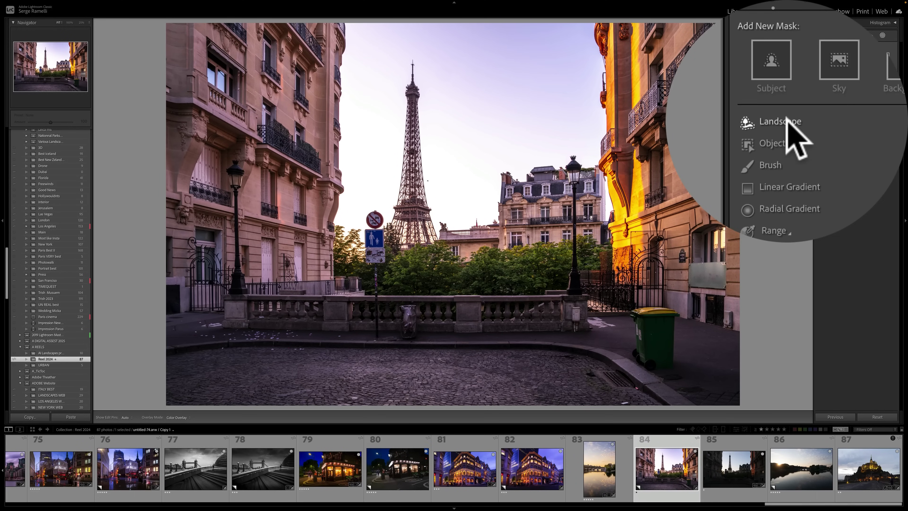
left_click(834, 83)
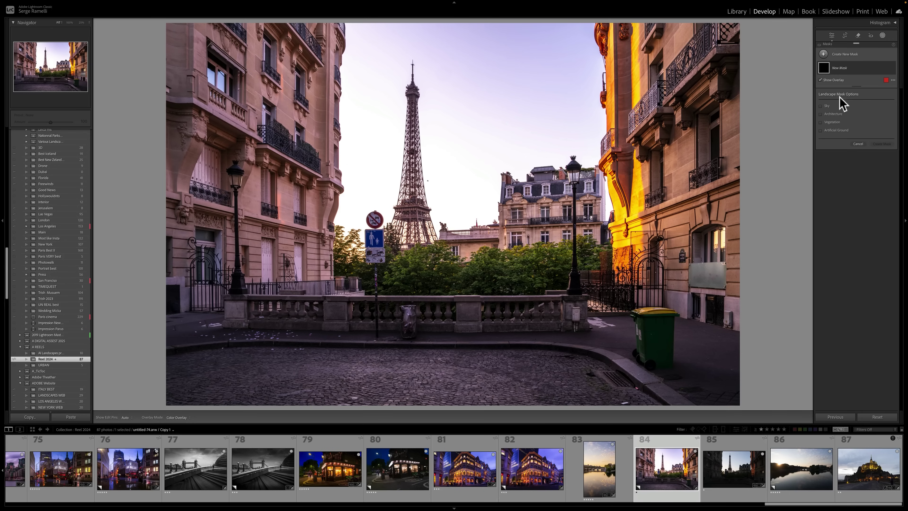
mouse_move(828, 110)
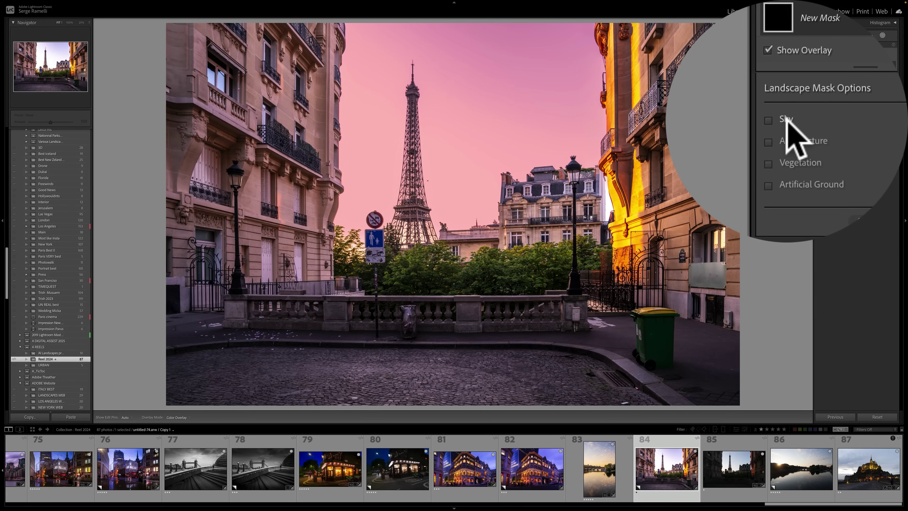
left_click(781, 121)
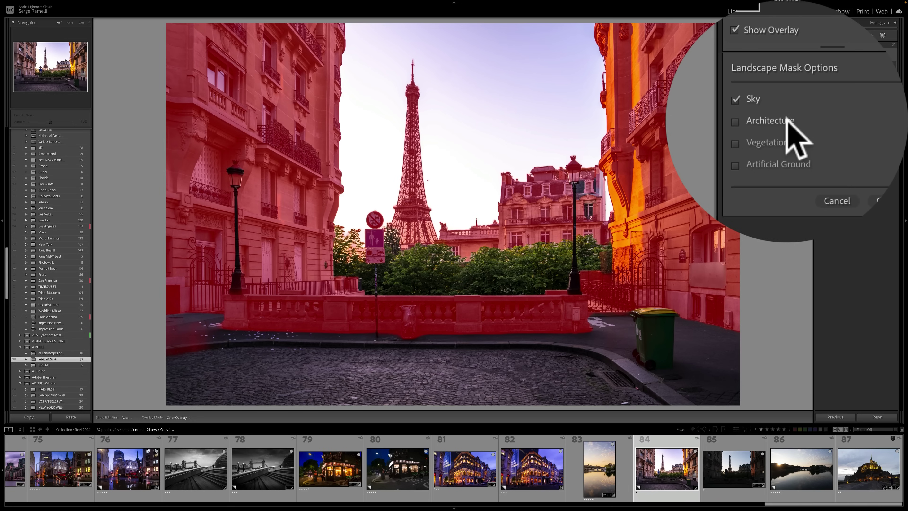
left_click(788, 123)
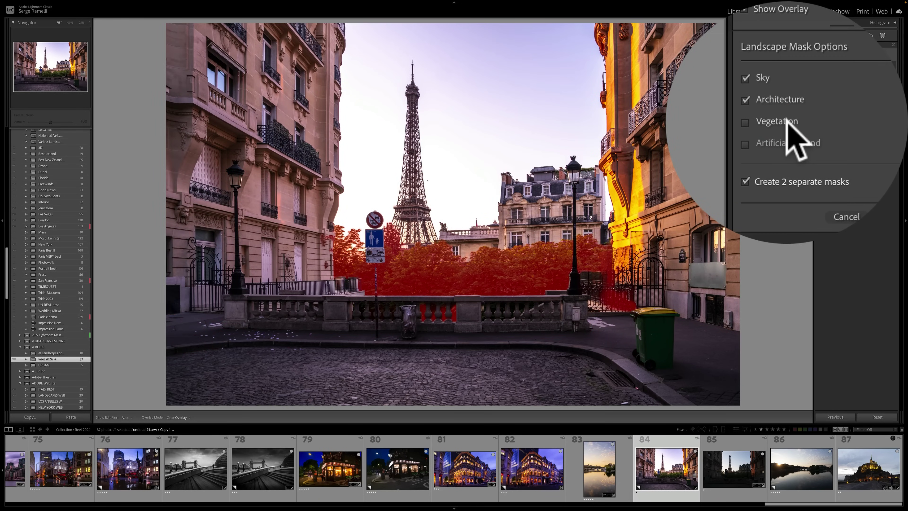
left_click(786, 120)
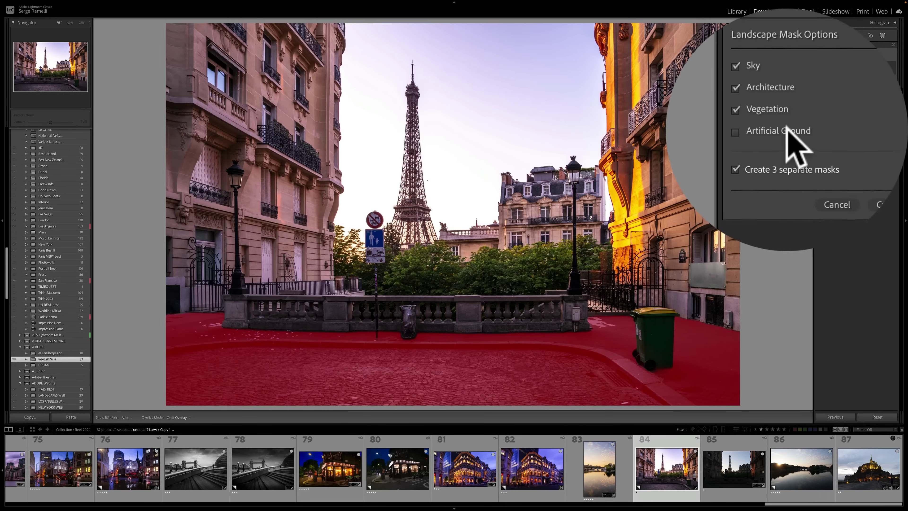
left_click(788, 143)
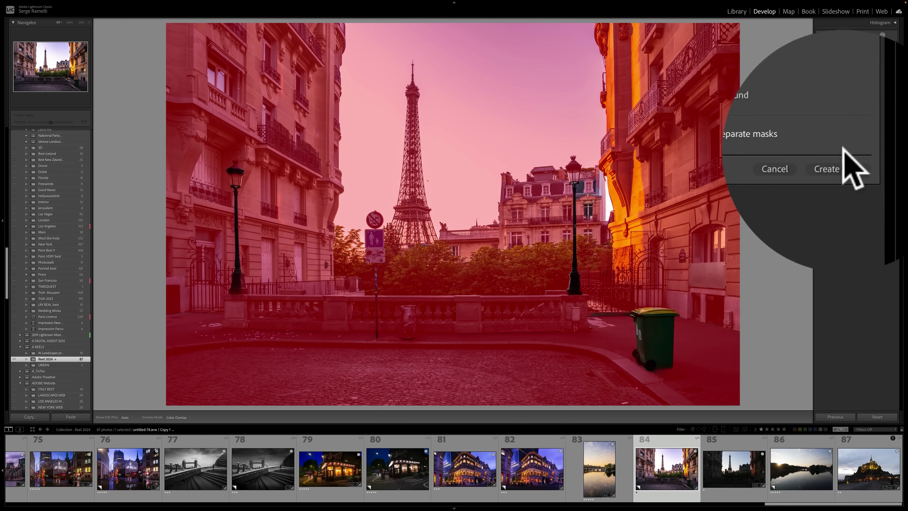
left_click(886, 162)
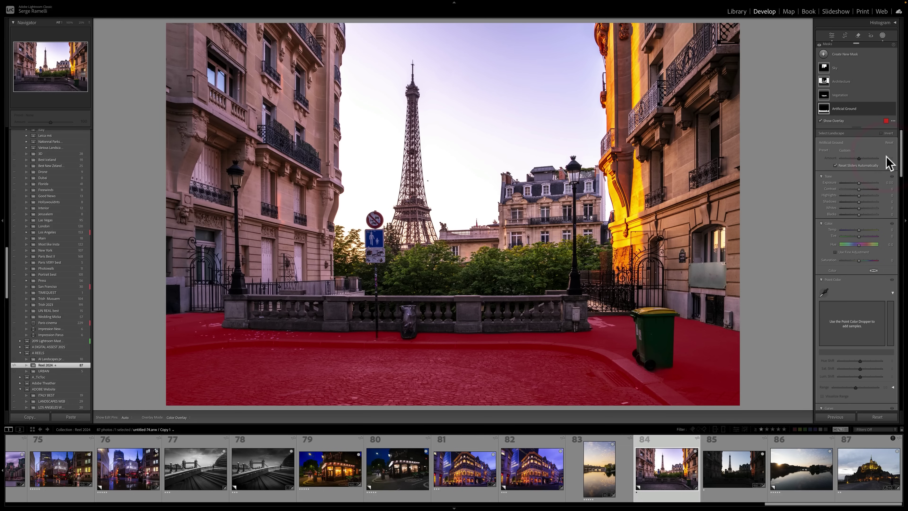
Darken the Sky mask to Exposure -1.39 and make it pinker with Tint 22
left_click(850, 68)
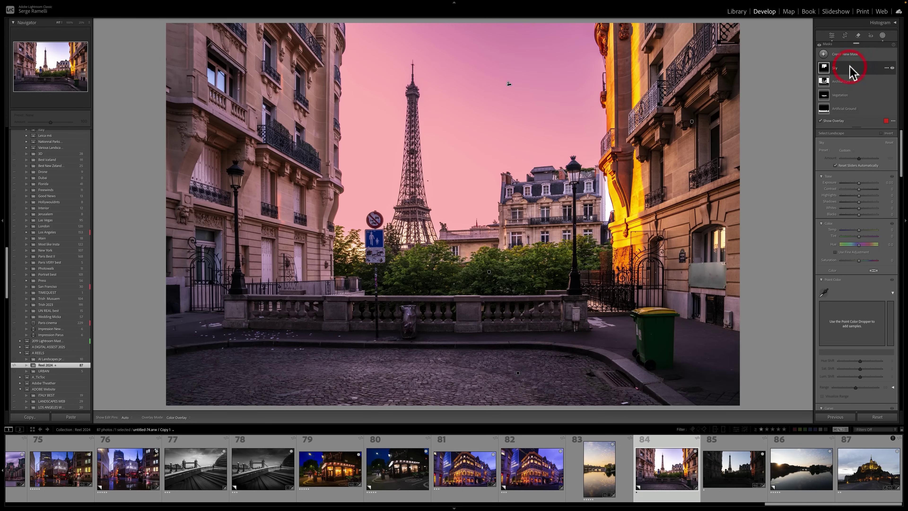
left_click_drag(858, 183, 855, 182)
scroll(786, 215, "down", 5)
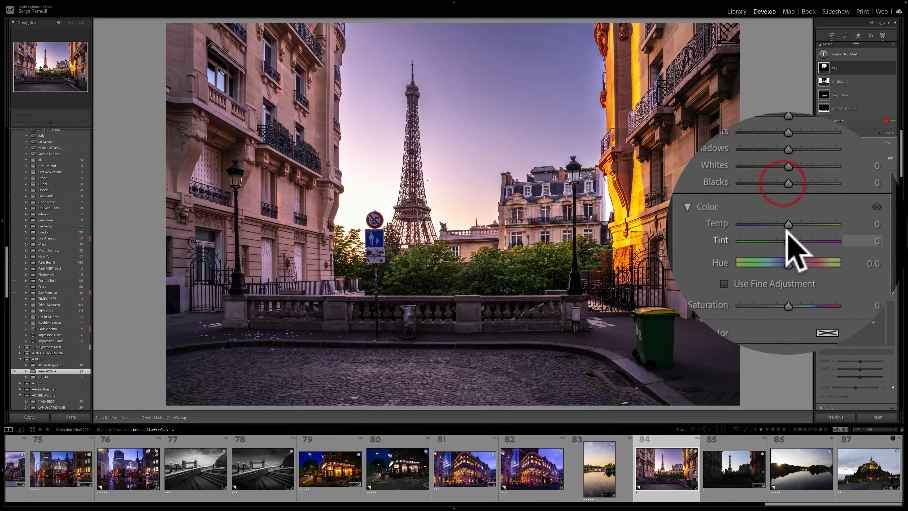
left_click_drag(781, 232, 801, 227)
scroll(801, 233, "up", 5)
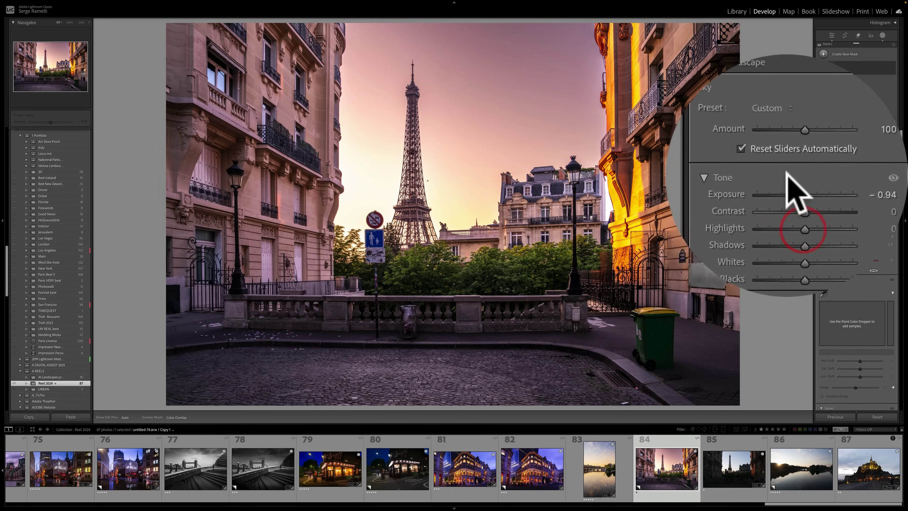
left_click_drag(788, 183, 789, 182)
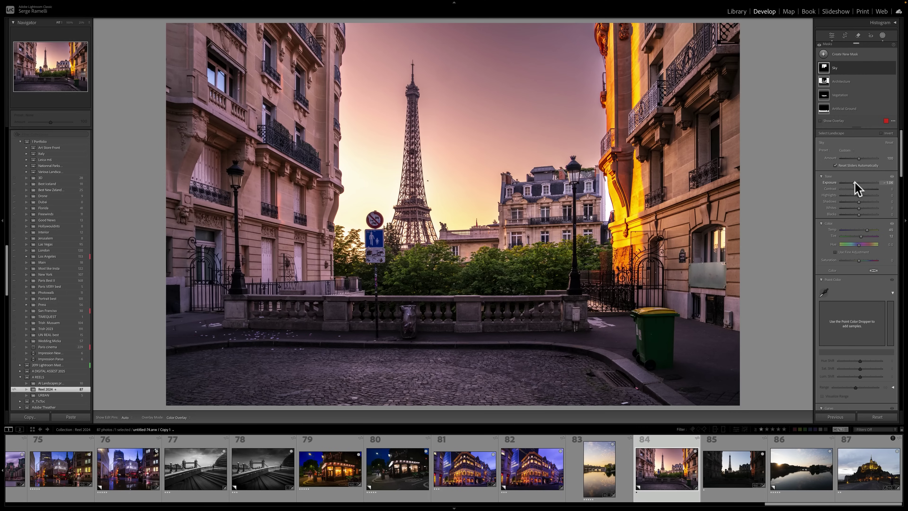
Lower the Architecture mask to Exposure -0.59 and brighten the Vegetation mask to about 0.30–0.41
left_click(853, 80)
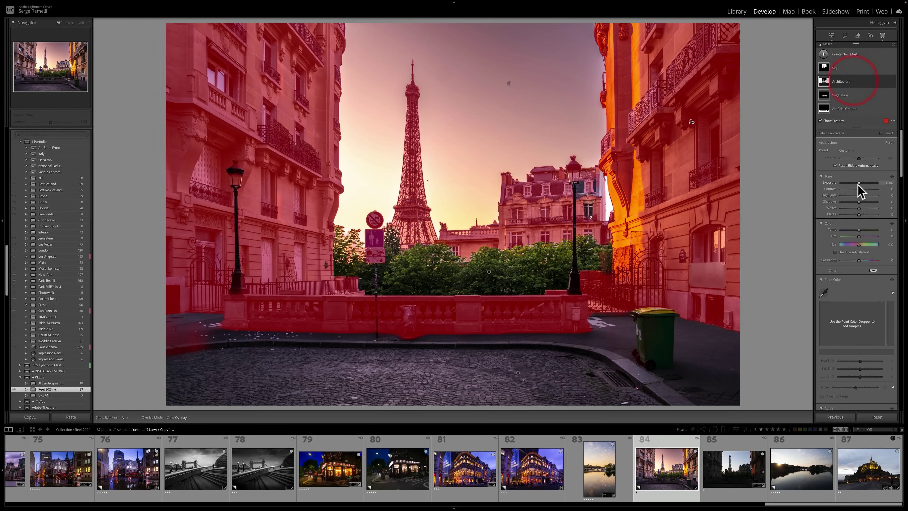
left_click_drag(859, 183, 858, 183)
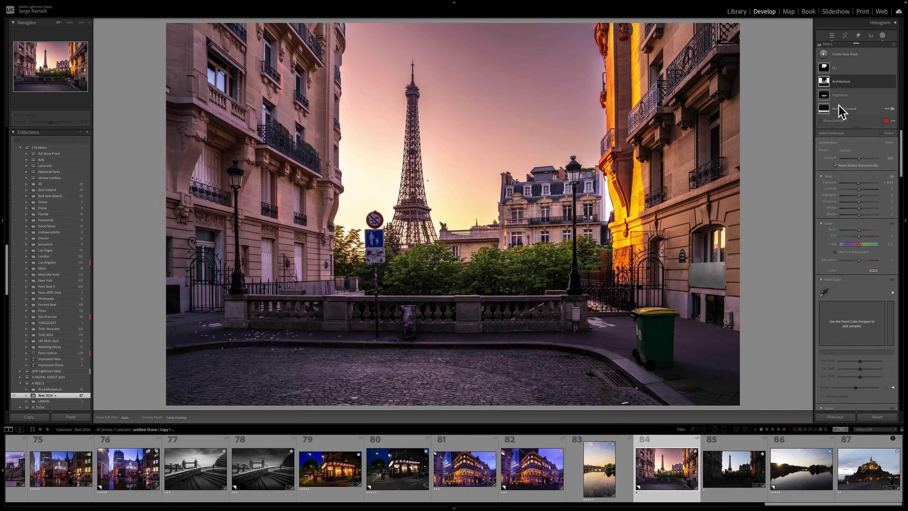
left_click(840, 95)
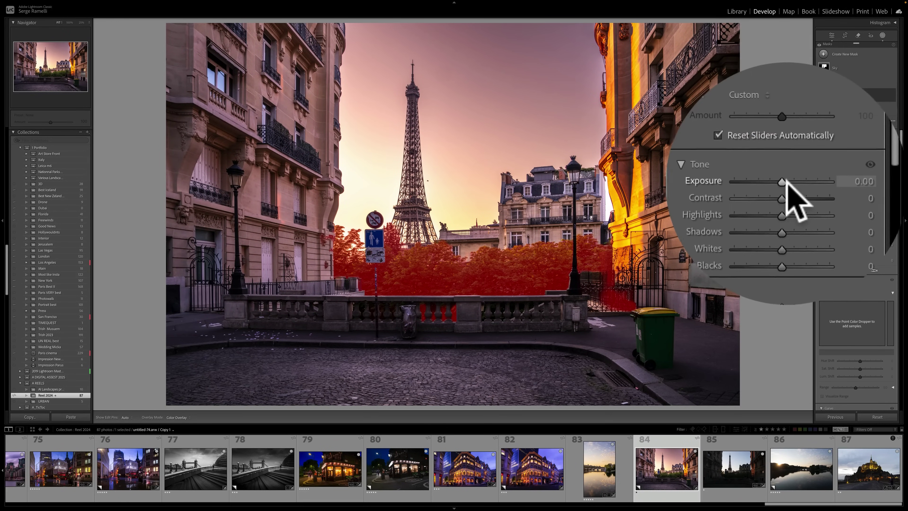
left_click_drag(859, 183, 861, 183)
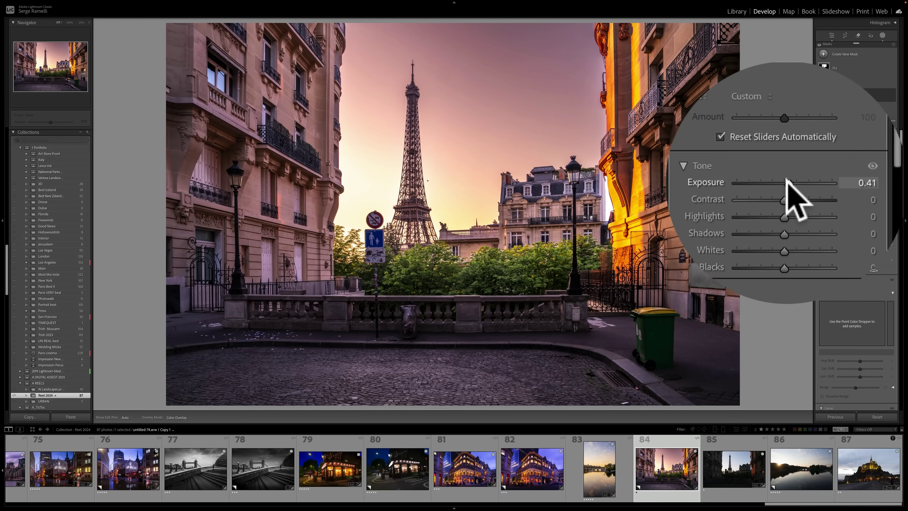
left_click_drag(787, 179, 787, 237)
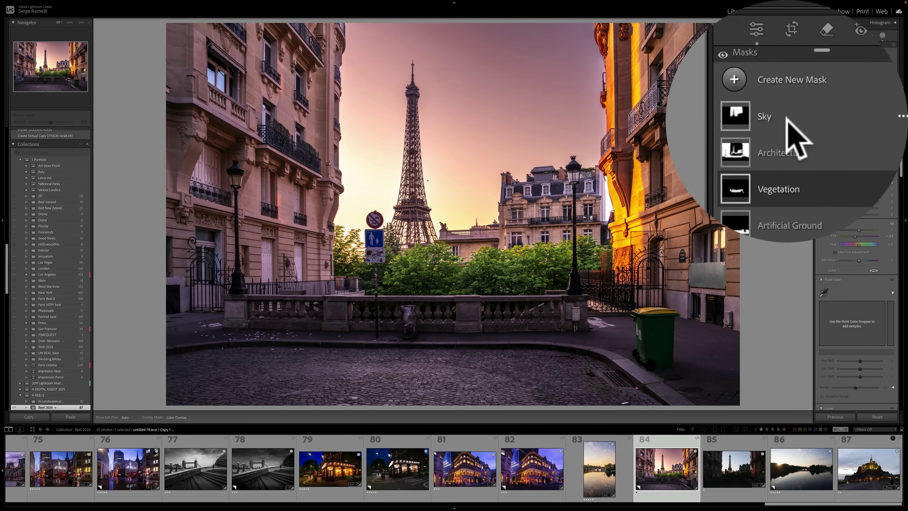
Toggle the Sky, Architecture, Vegetation and all masks on and off to compare their effects
left_click(870, 68)
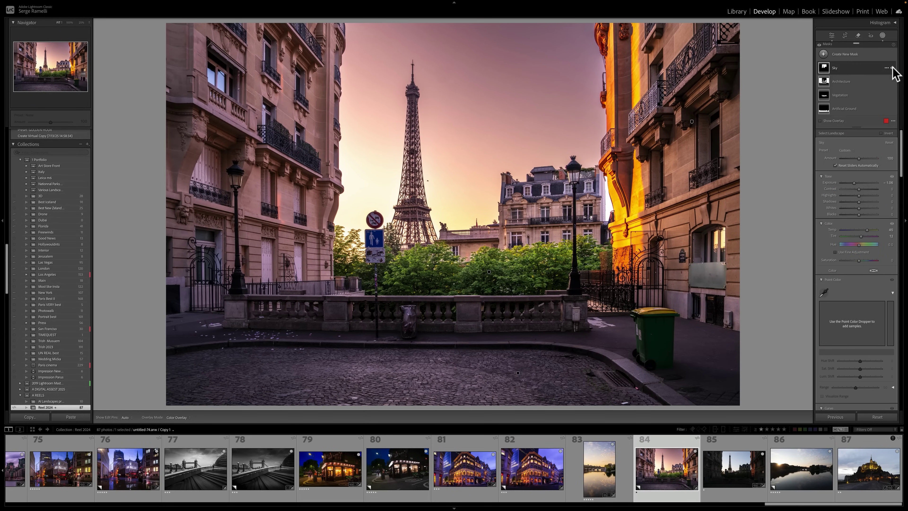
left_click(892, 68)
left_click(892, 67)
left_click(892, 67)
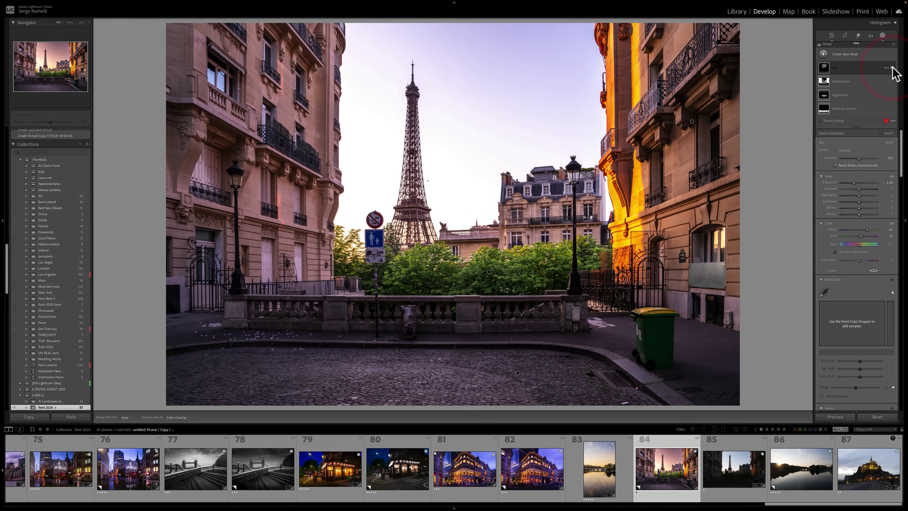
left_click(892, 67)
left_click(892, 81)
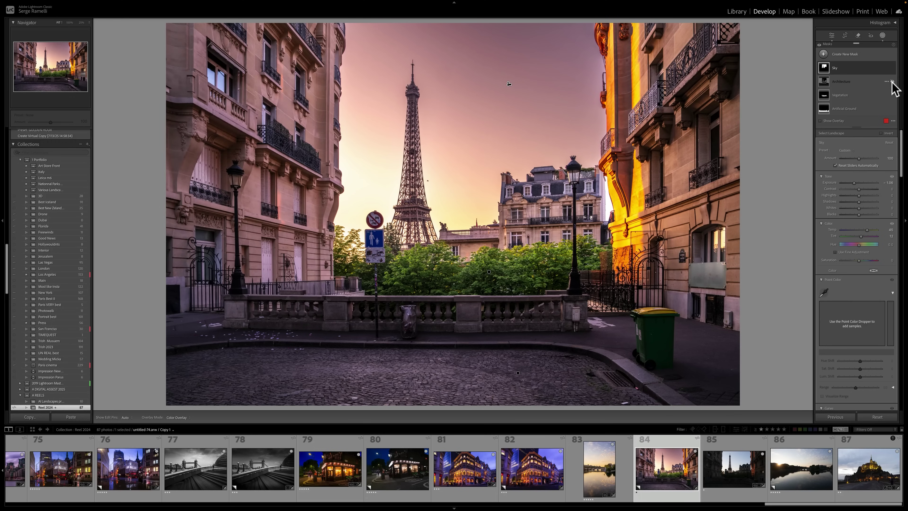
left_click(892, 81)
left_click(893, 95)
left_click(892, 95)
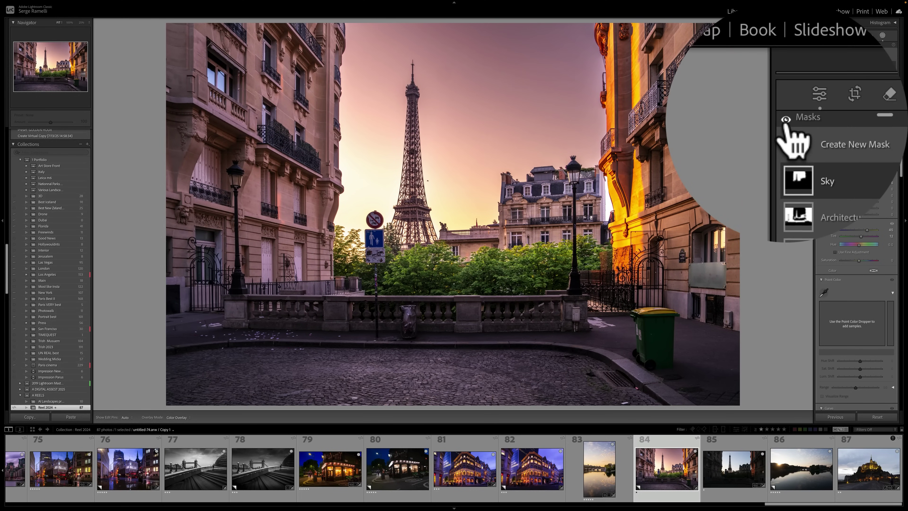
left_click(785, 119)
left_click(785, 119)
left_click(785, 120)
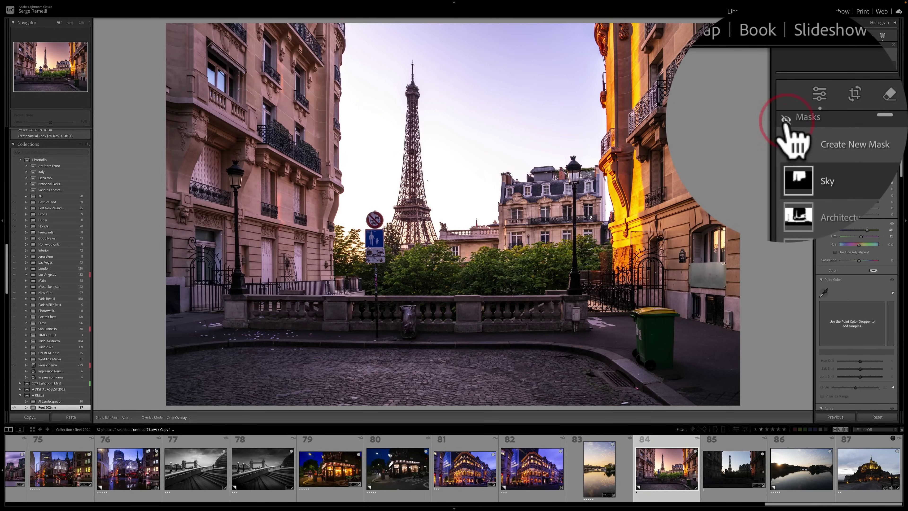
left_click(786, 119)
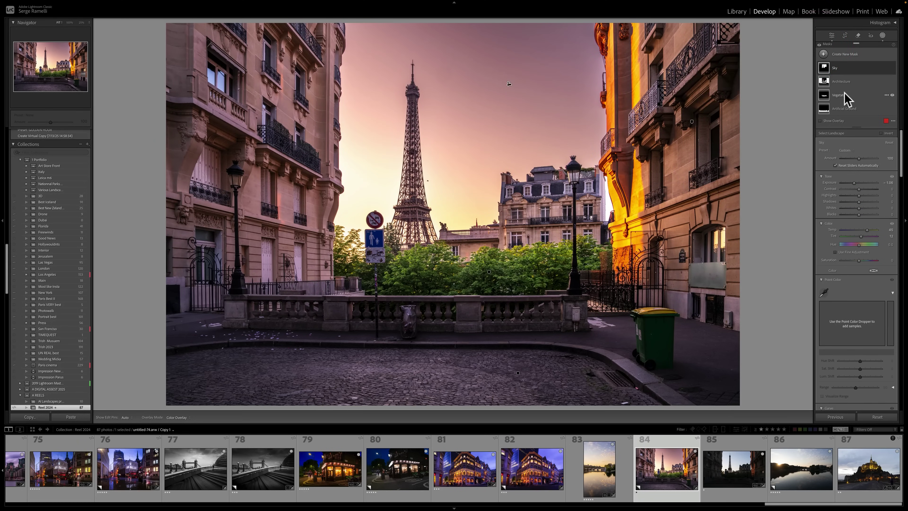
Tweak the Vegetation exposure and give the Artificial Ground mask Clarity 86, keeping all edits
left_click(844, 95)
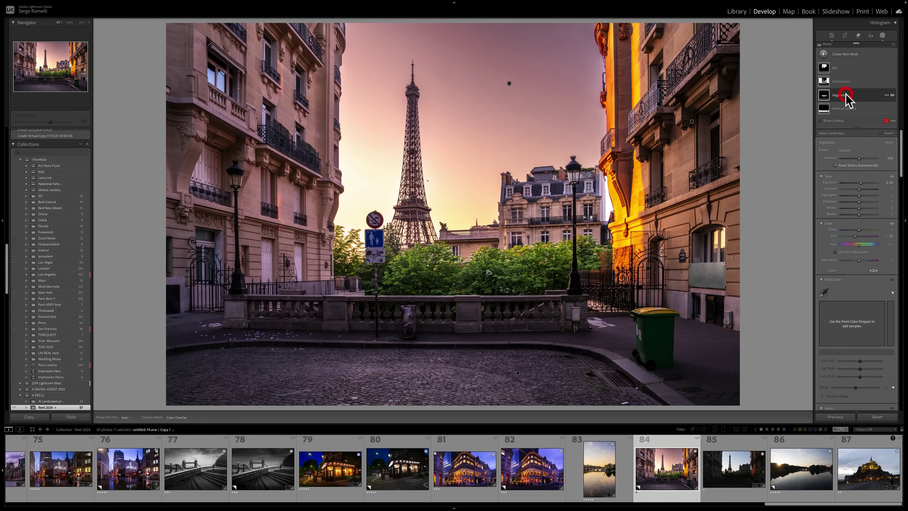
left_click(860, 182)
left_click(848, 109)
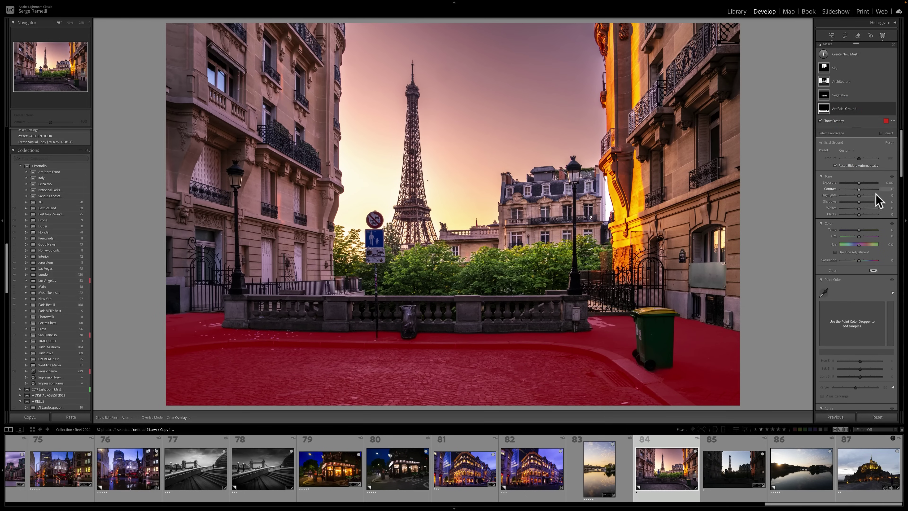
left_click_drag(901, 175, 905, 223)
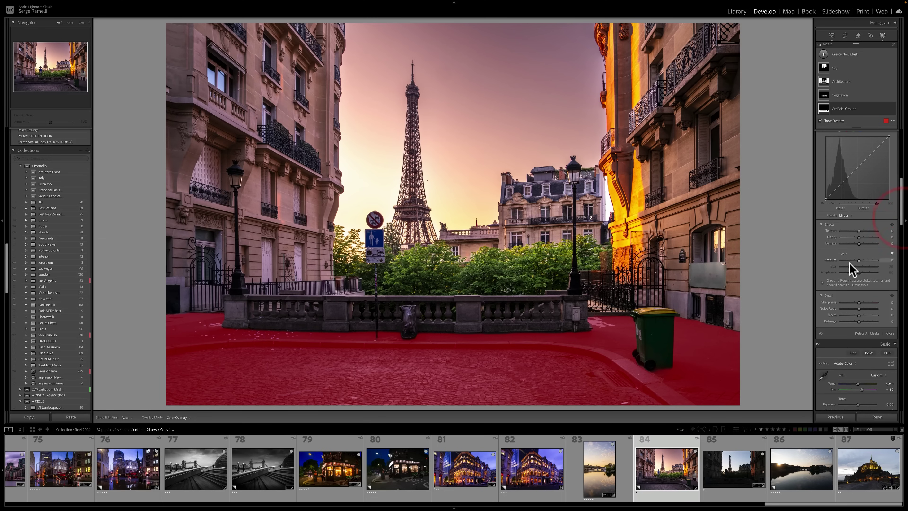
left_click_drag(789, 239, 868, 232)
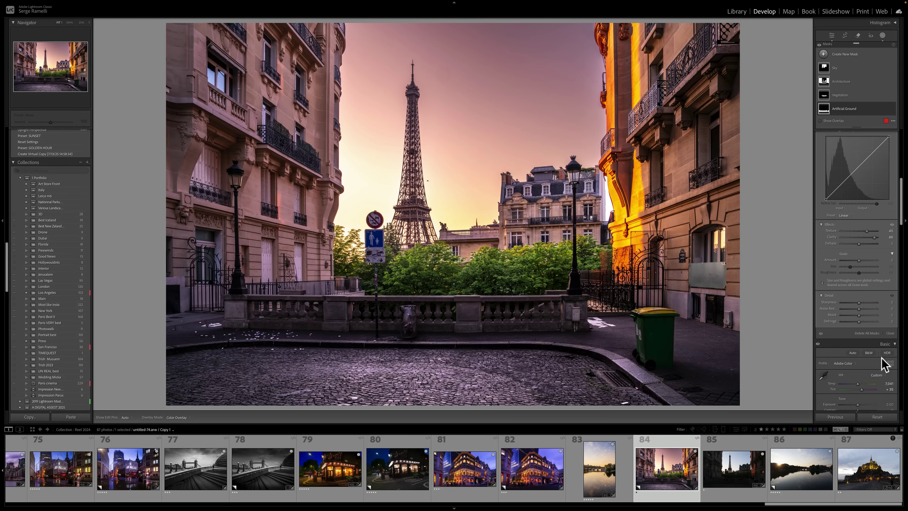
left_click(873, 415)
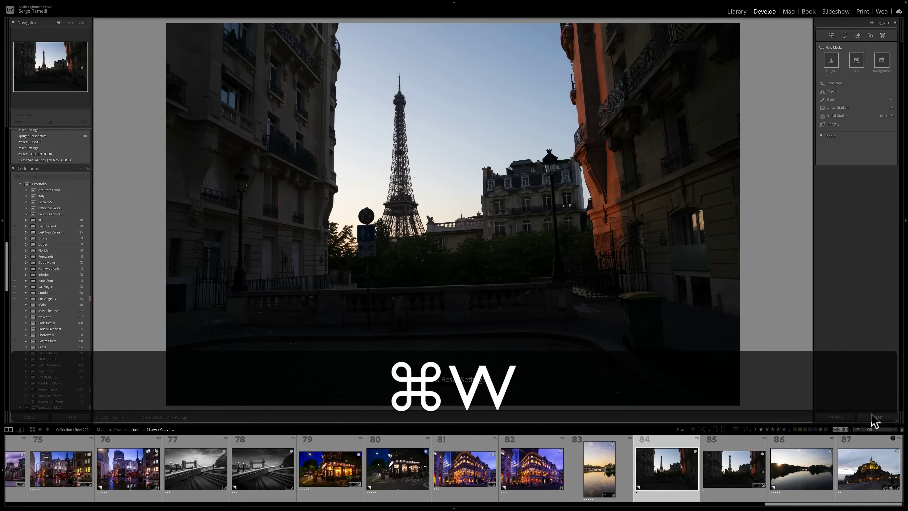
key("super+z")
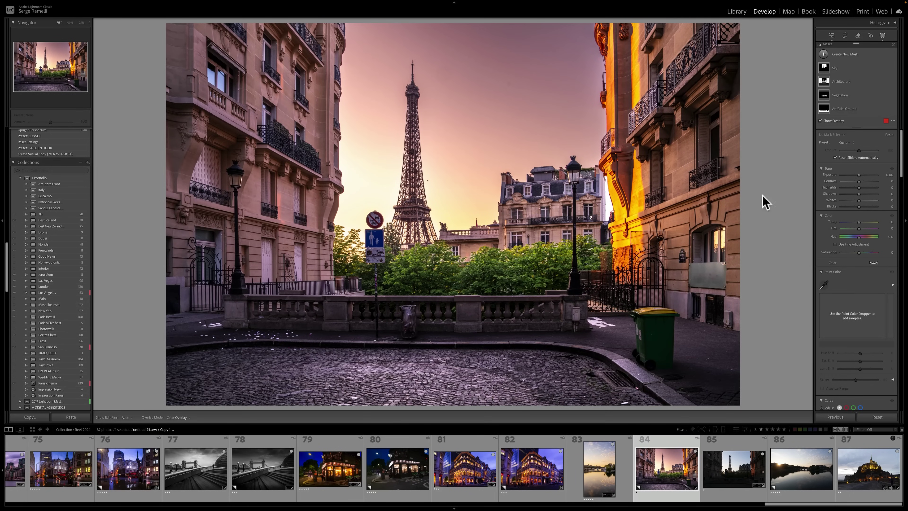
Draw a linear gradient across the top of the sky and darken its exposure to about -0.42
left_click(824, 55)
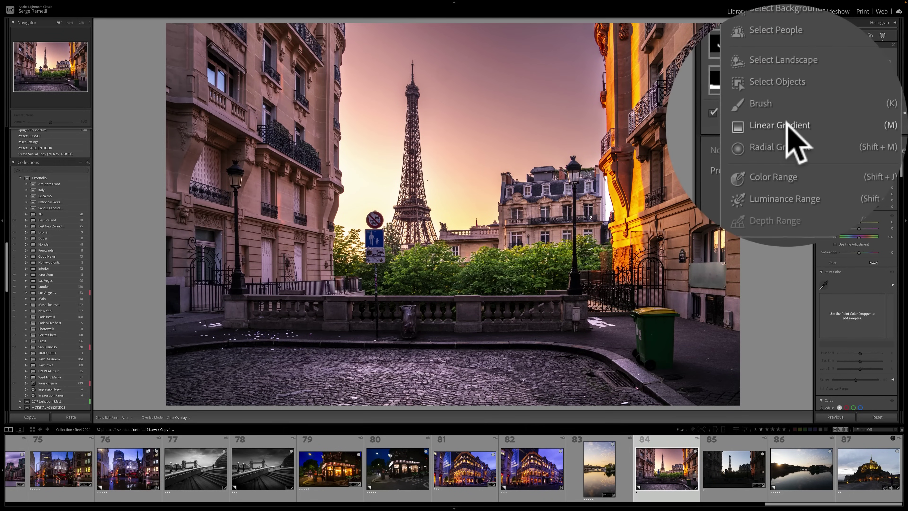
left_click(786, 125)
left_click_drag(508, 121, 511, 172)
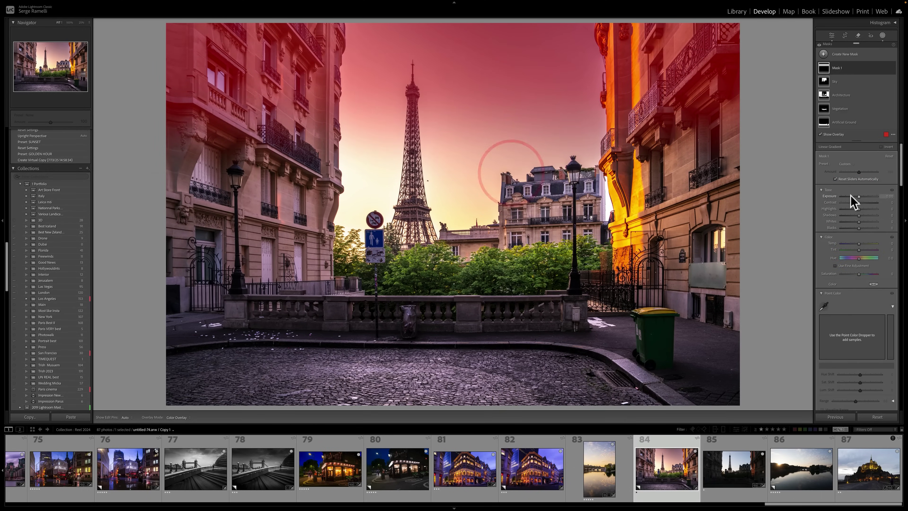
left_click_drag(851, 196, 858, 196)
mouse_move(512, 172)
left_mouse_down()
mouse_move(518, 100)
mouse_move(512, 158)
left_mouse_up()
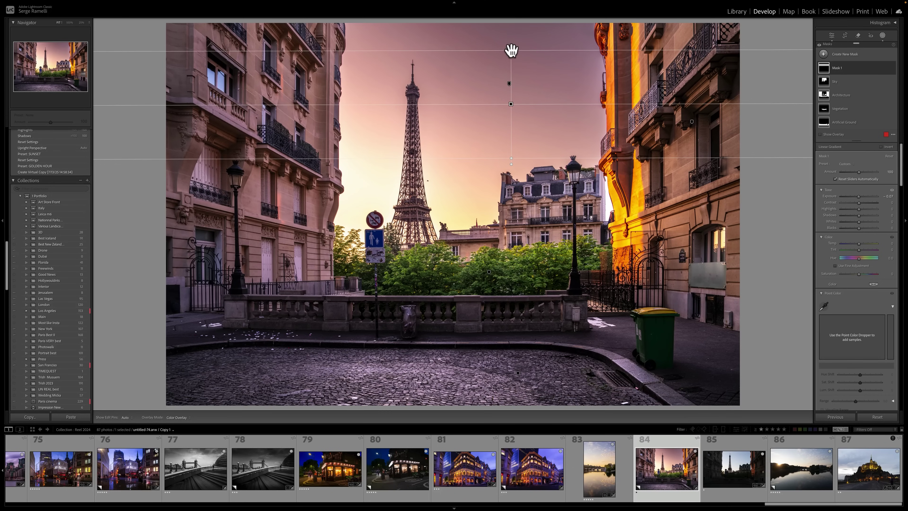
left_click_drag(511, 156, 519, 65)
left_click_drag(859, 196, 854, 196)
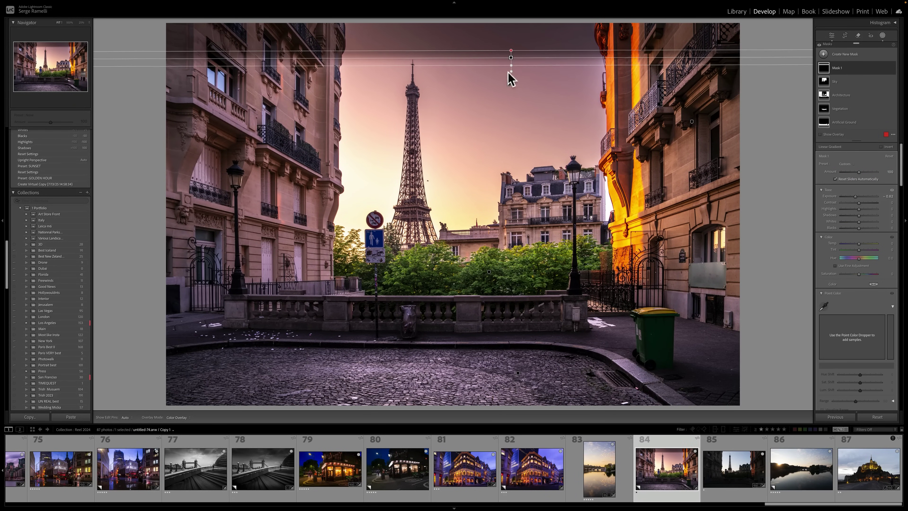
Reposition the gradient higher in the sky and cool its Temp to -37
left_click_drag(510, 64, 511, 227)
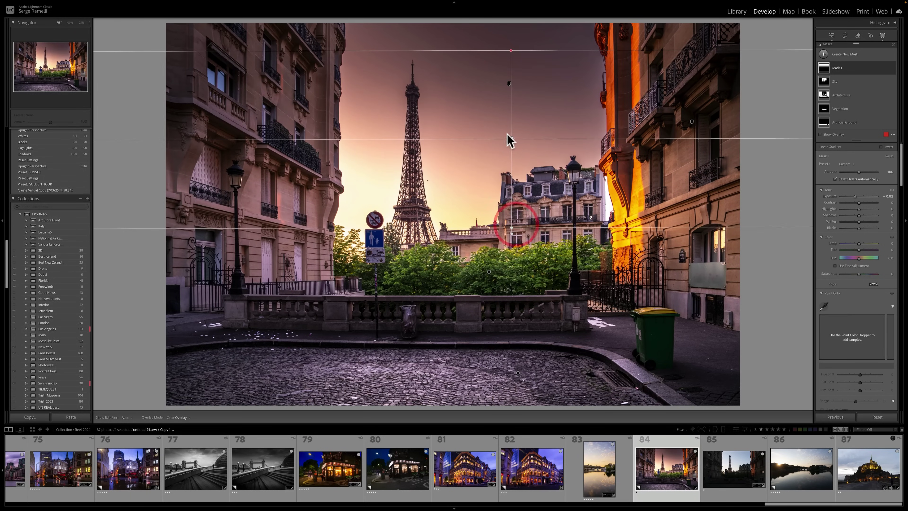
left_click_drag(510, 137, 500, 81)
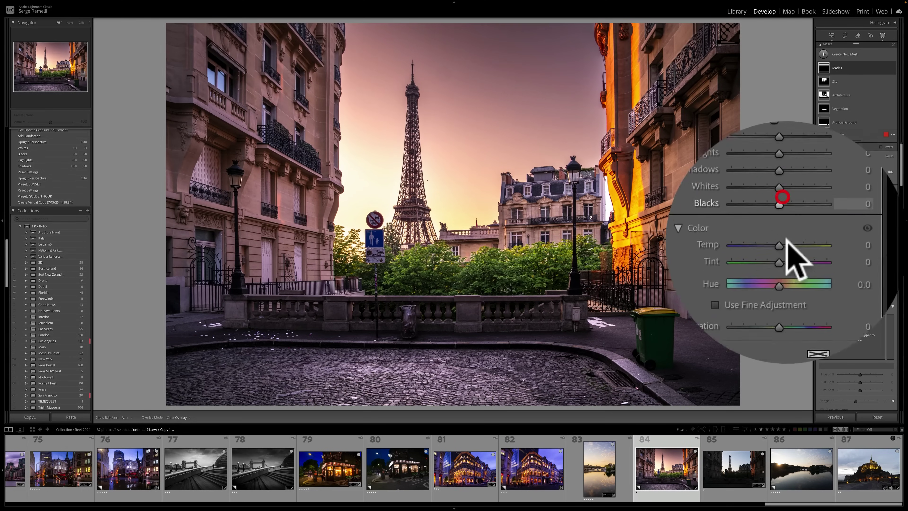
left_click_drag(859, 243, 858, 243)
left_click_drag(788, 241, 786, 243)
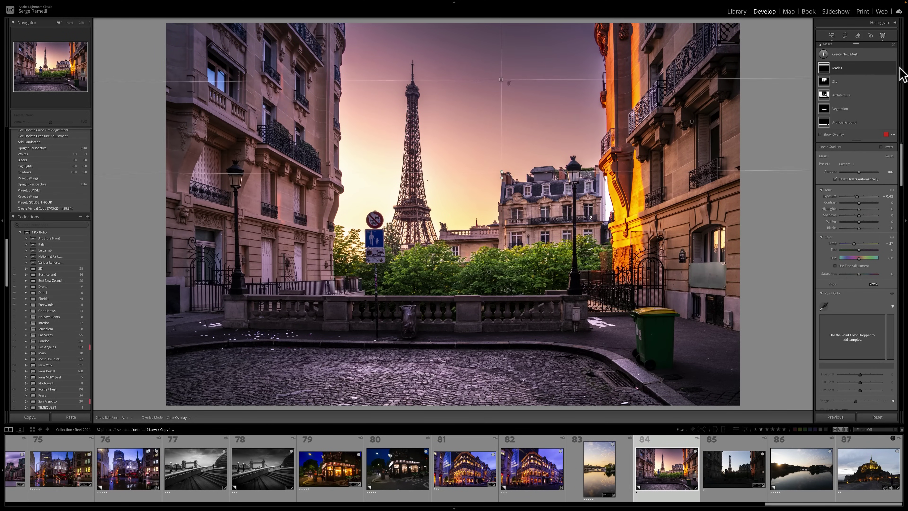
Toggle the gradient mask's visibility to compare the sky with and without it
mouse_move(806, 69)
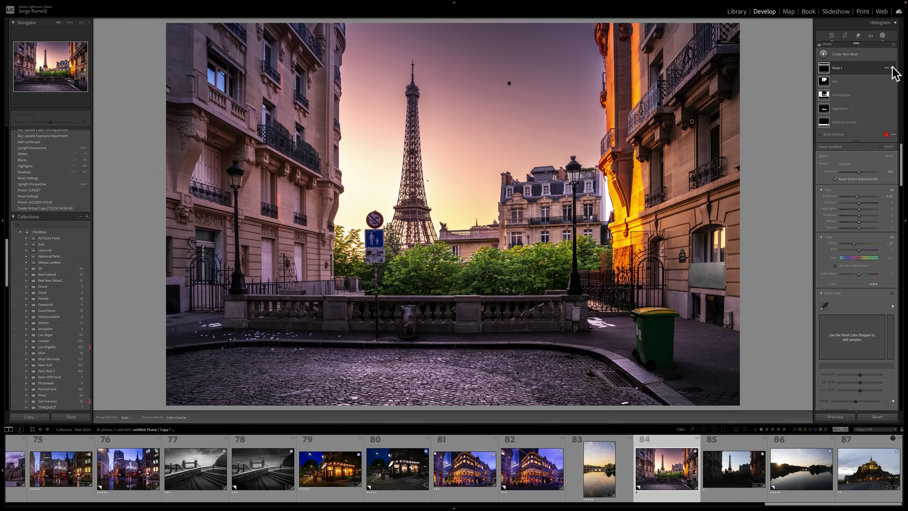
left_click(892, 67)
left_click(892, 67)
left_click(892, 67)
double_click(892, 68)
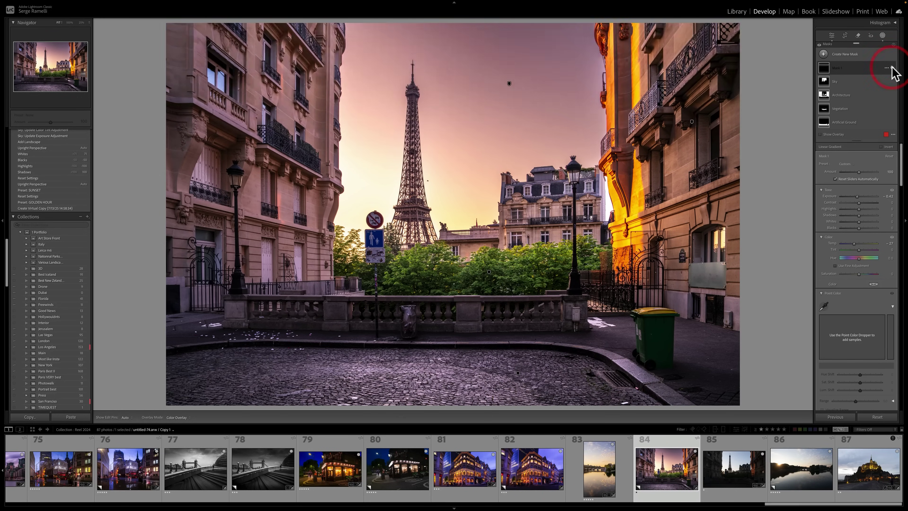
left_click(892, 68)
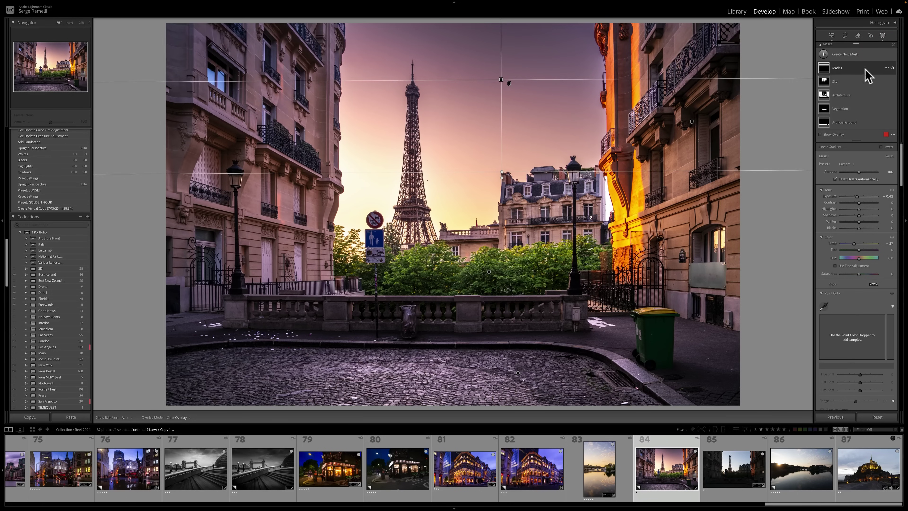
Intersect the gradient mask with Select Sky so the buildings aren't darkened, then recheck it
left_click(886, 68)
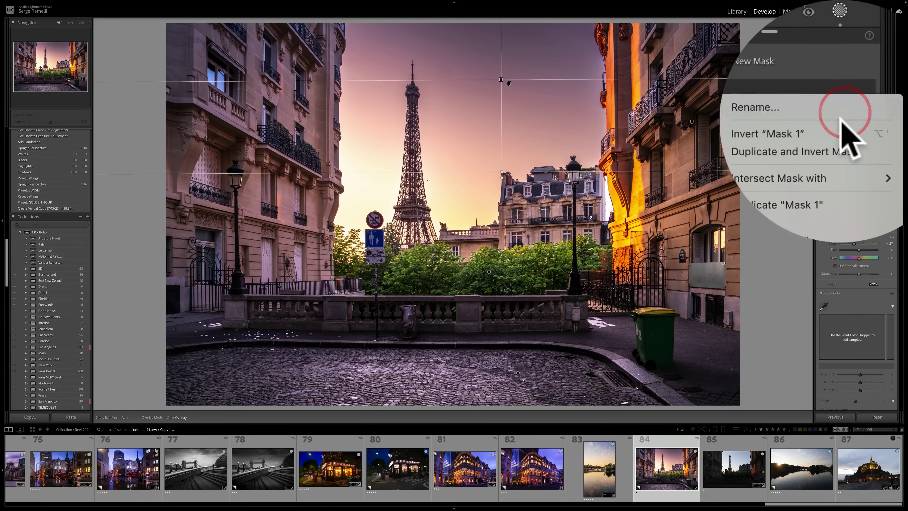
mouse_move(817, 117)
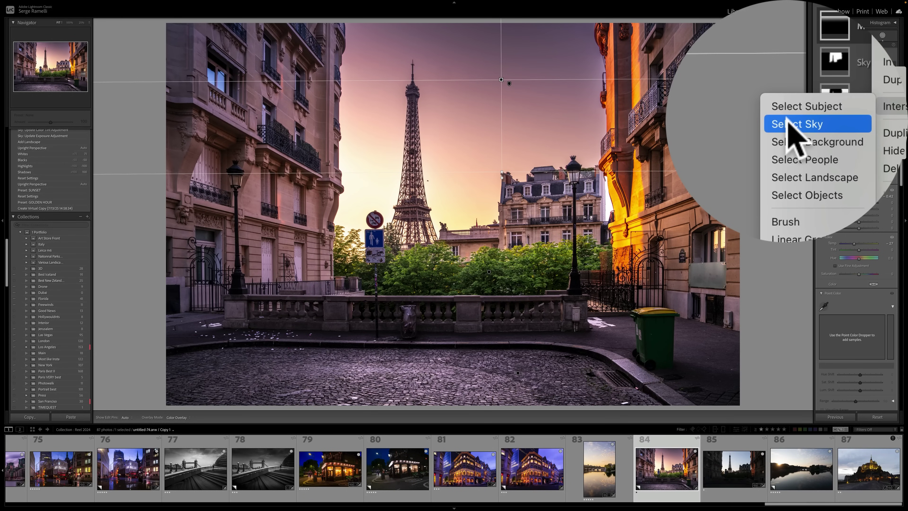
left_click(806, 103)
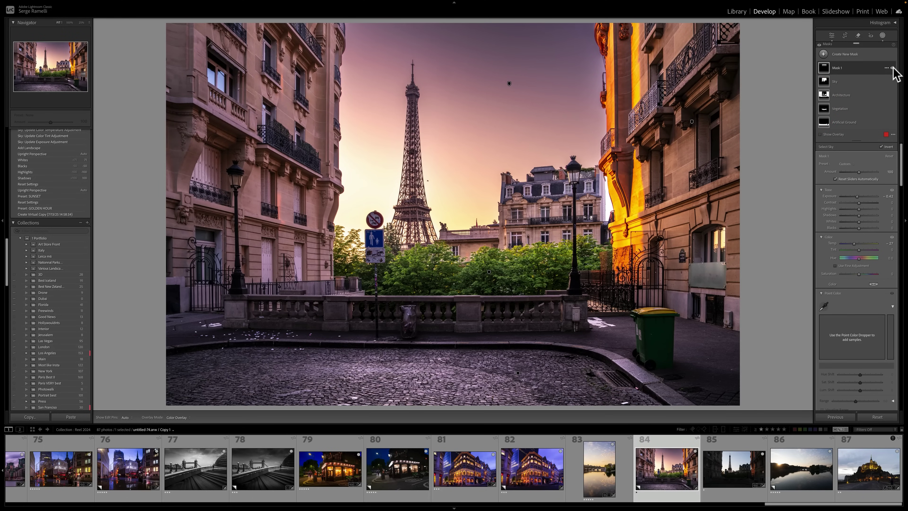
left_click(893, 68)
left_click(892, 68)
left_click(893, 68)
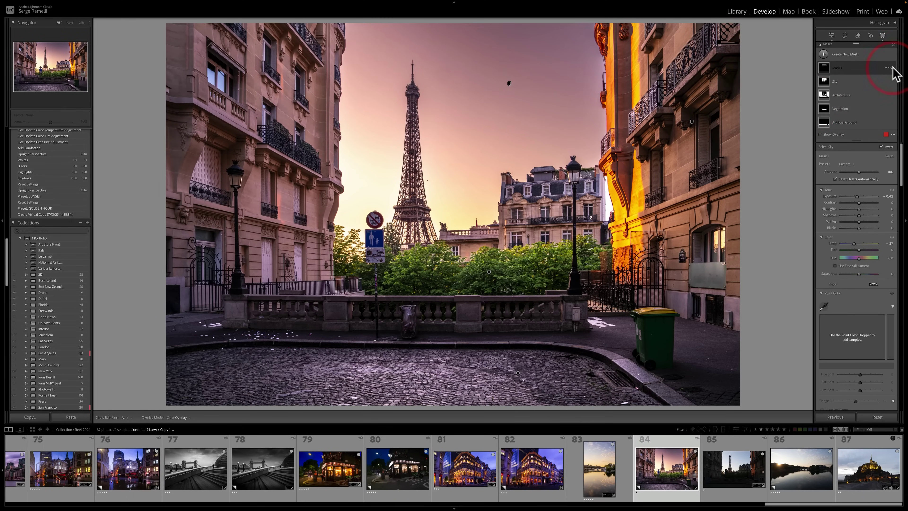
left_click(893, 68)
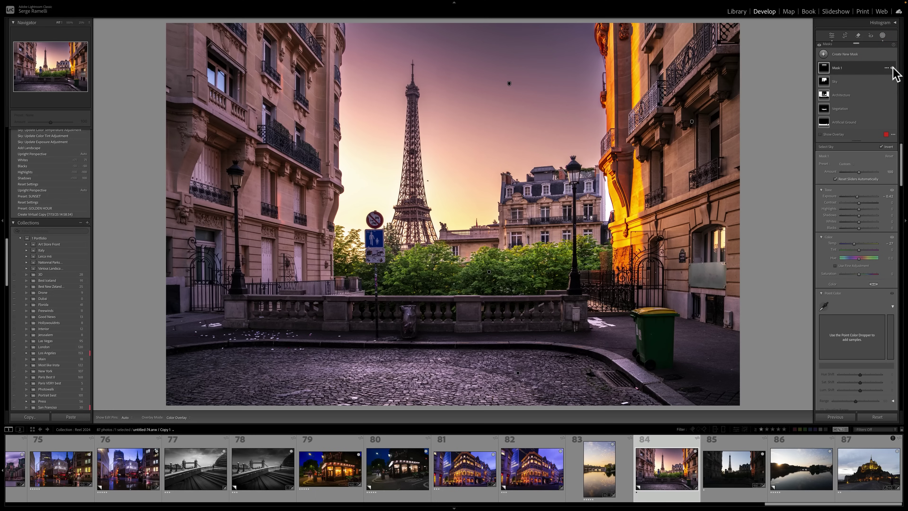
Add a linear gradient rising from the cobblestones at Exposure -1.33, moved lower toward the bottom edge
left_click(833, 54)
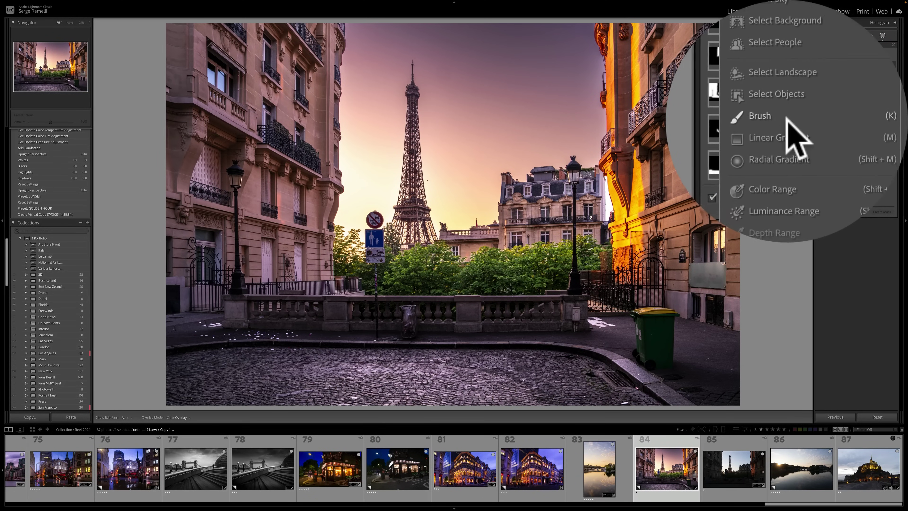
left_click(847, 93)
left_click_drag(382, 393, 382, 294)
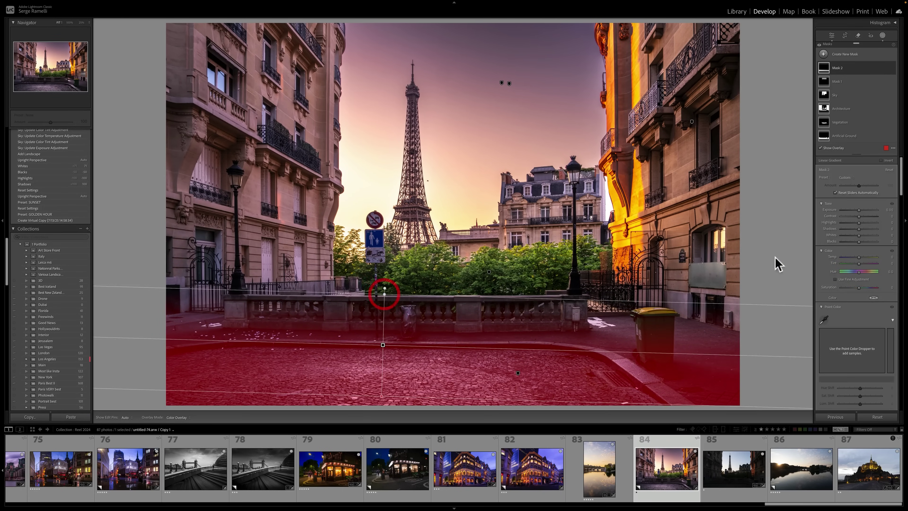
left_click_drag(858, 210, 853, 209)
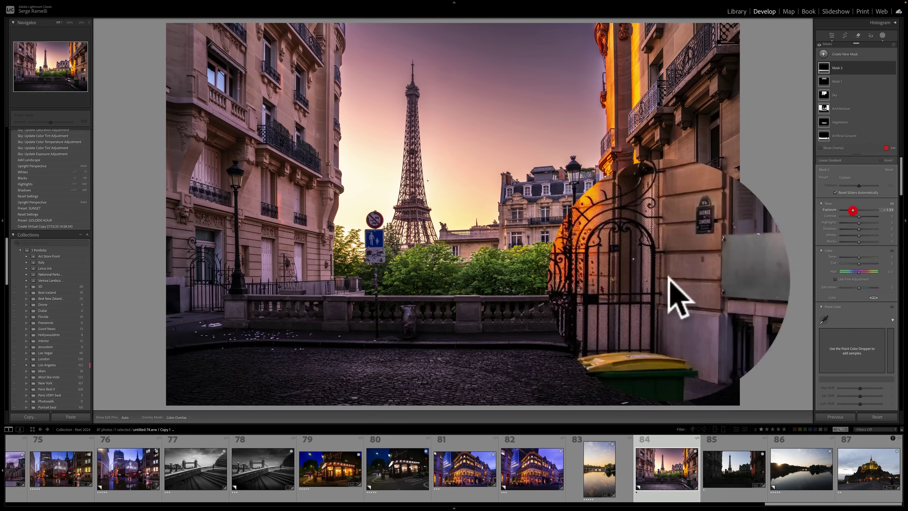
left_click_drag(382, 343, 363, 403)
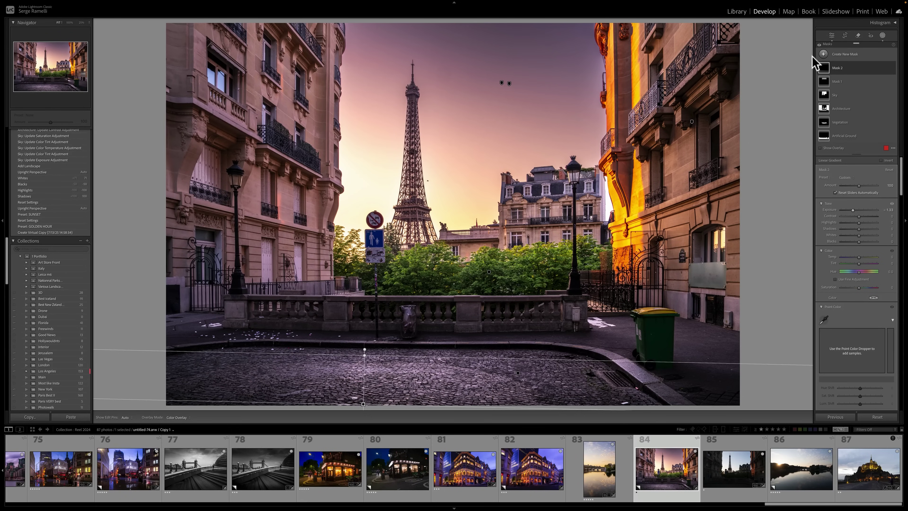
Add a radial gradient over the left buildings with Temp 37, moved down-left and widened across the sky
left_click(823, 54)
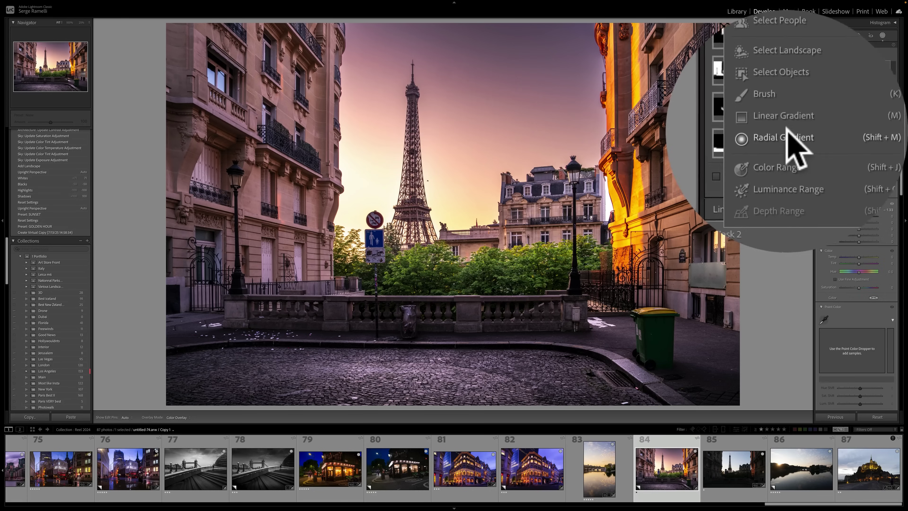
left_click(846, 132)
left_click_drag(363, 185, 541, 296)
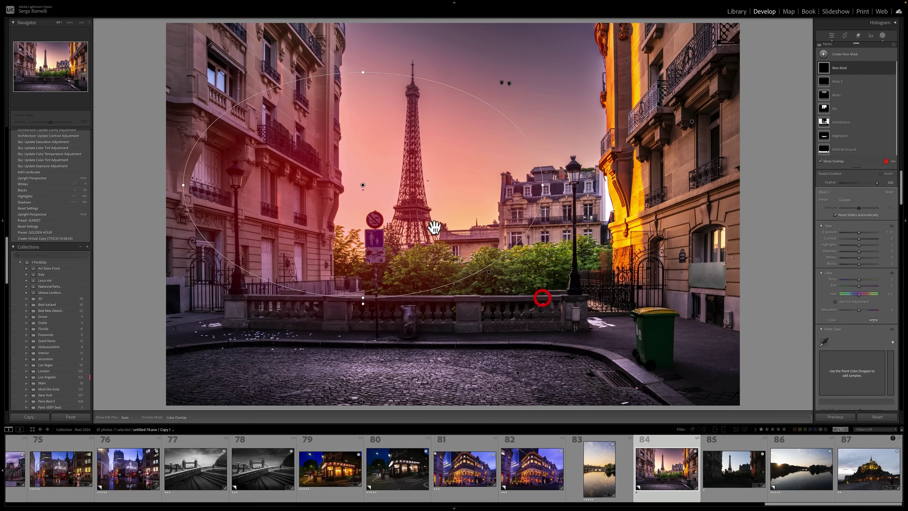
left_click_drag(364, 185, 371, 203)
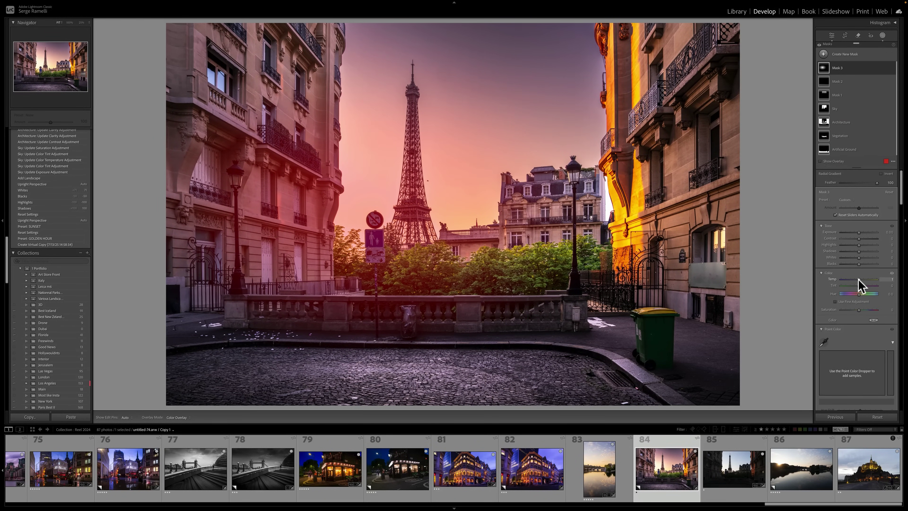
left_click_drag(859, 279, 867, 285)
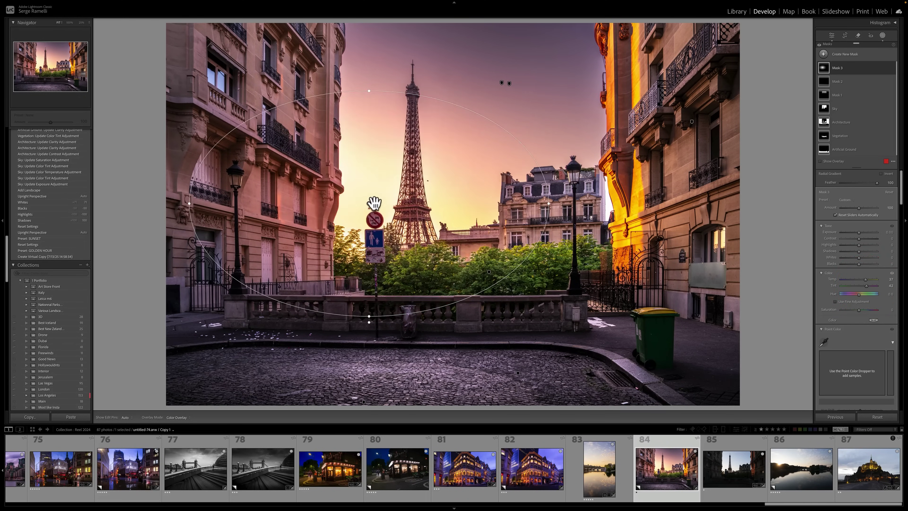
left_click_drag(444, 161, 432, 202)
left_click_drag(607, 202, 847, 205)
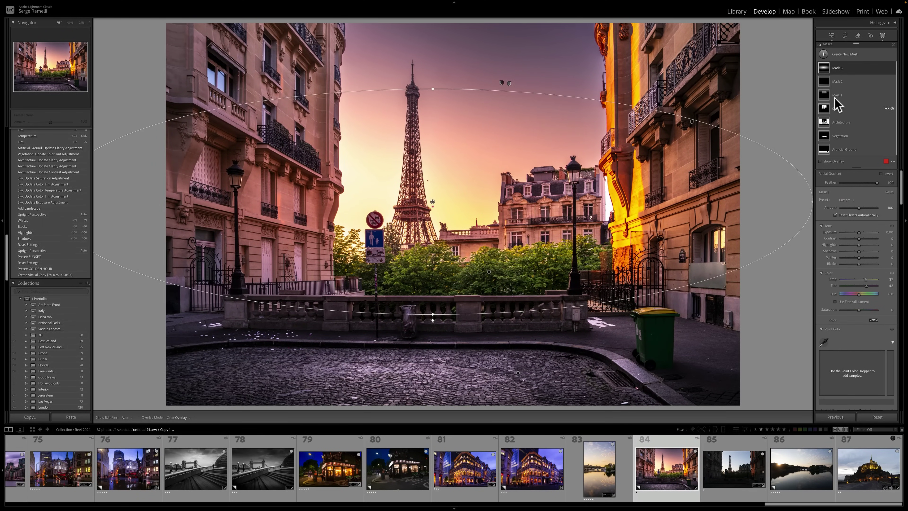
Compare the photo with and without masks, close Masking and open the Seine sunrise photo
left_click(819, 45)
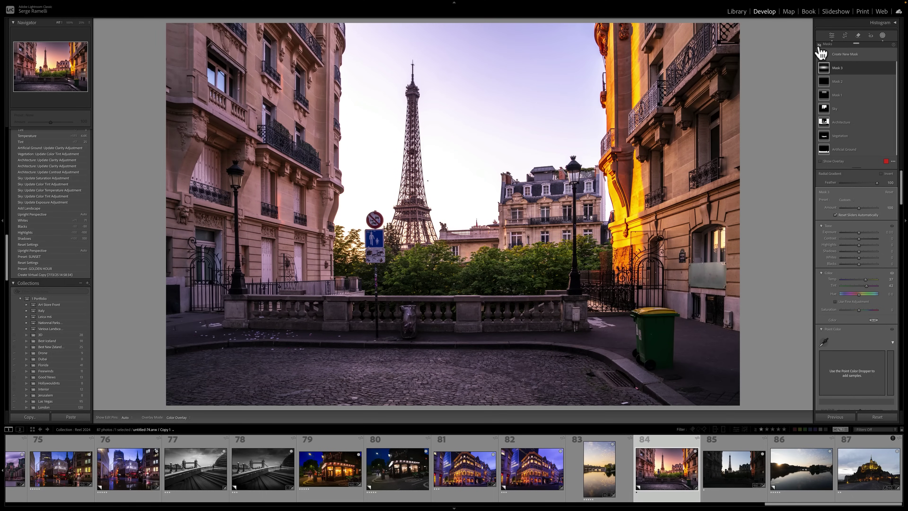
left_click(819, 45)
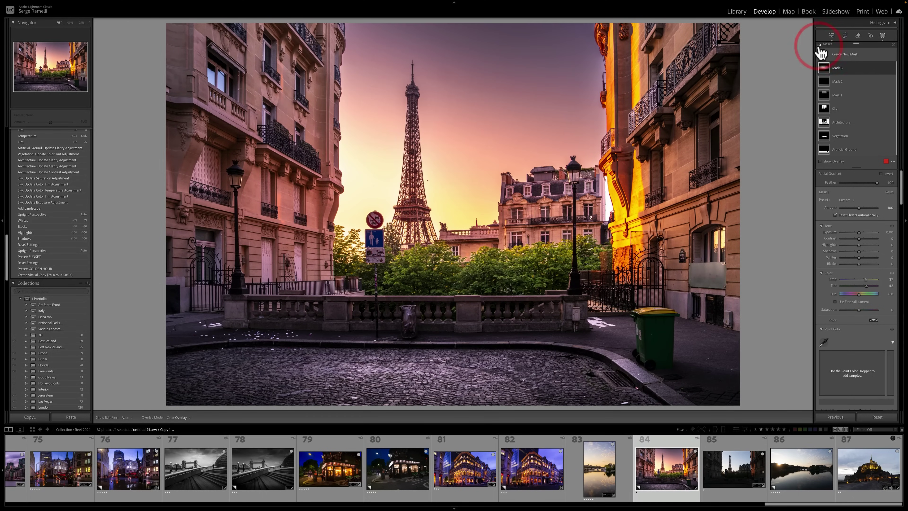
left_click(831, 36)
left_click(812, 444)
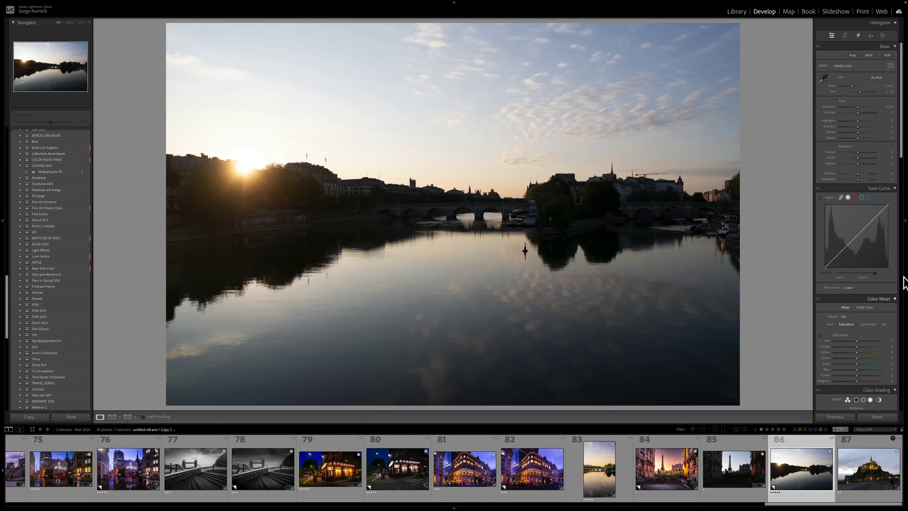
Set the Seine photo's Shadows +100, Highlights -100, Blacks -56 and lift the Whites
mouse_move(858, 126)
left_mouse_down()
mouse_move(877, 127)
mouse_move(833, 121)
mouse_move(853, 138)
mouse_move(846, 138)
left_mouse_up()
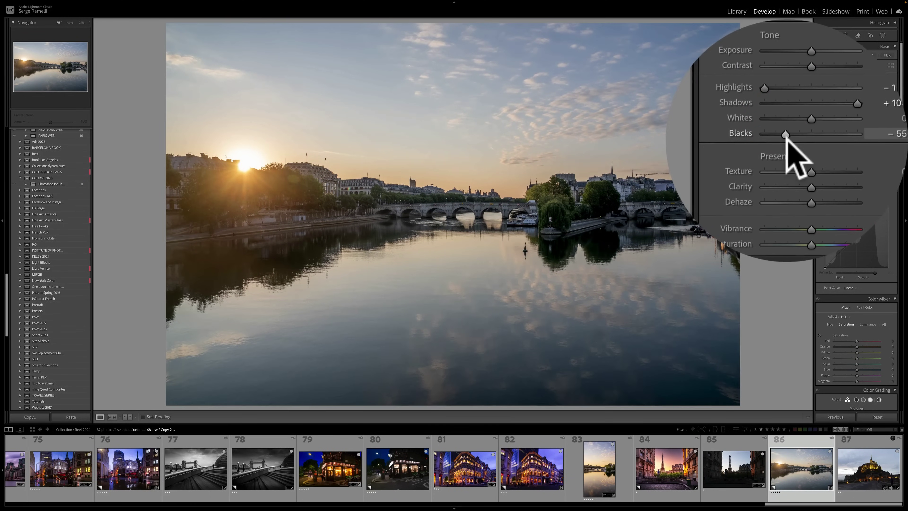
key("alt")
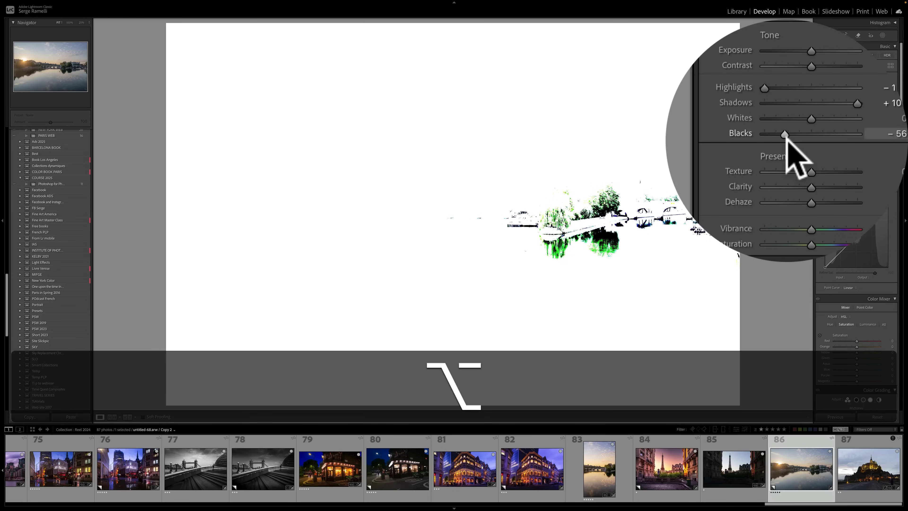
left_click_drag(848, 139, 863, 113)
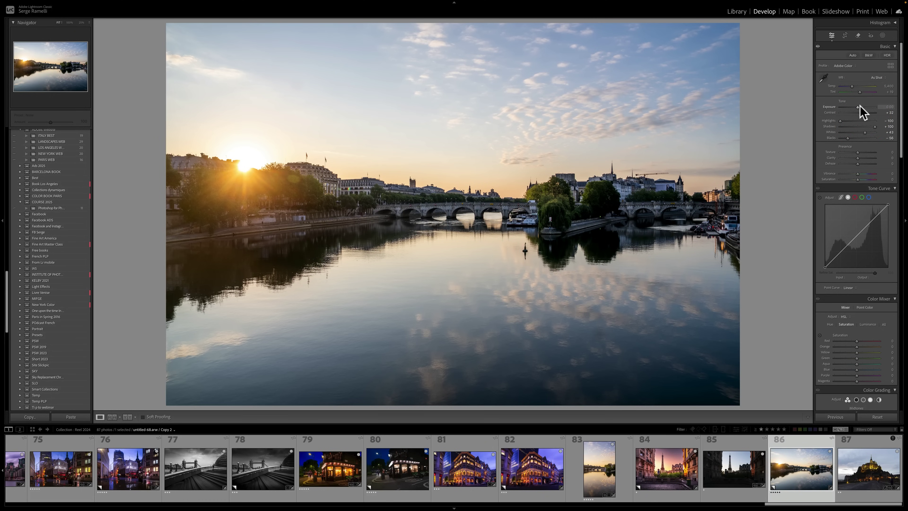
Create four separate Landscape masks on the Seine photo: Sky, Architecture, Vegetation and Water
left_click(882, 35)
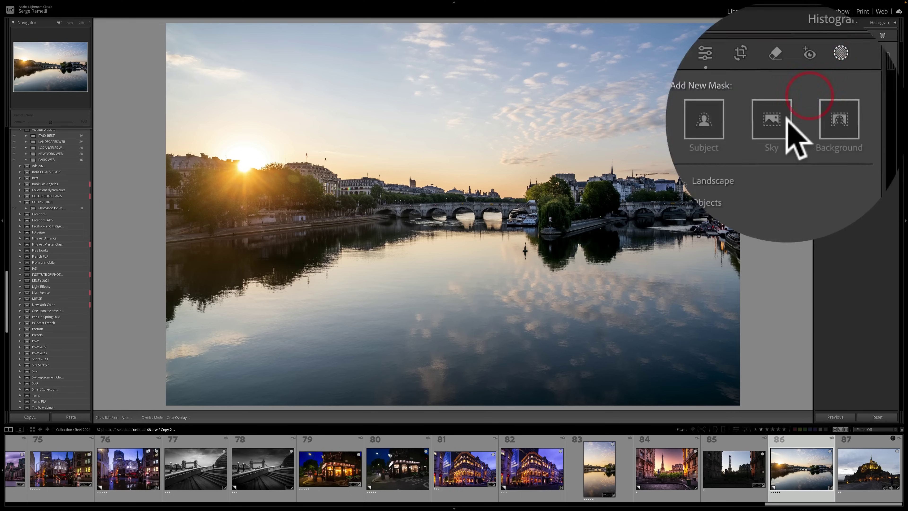
left_click(786, 118)
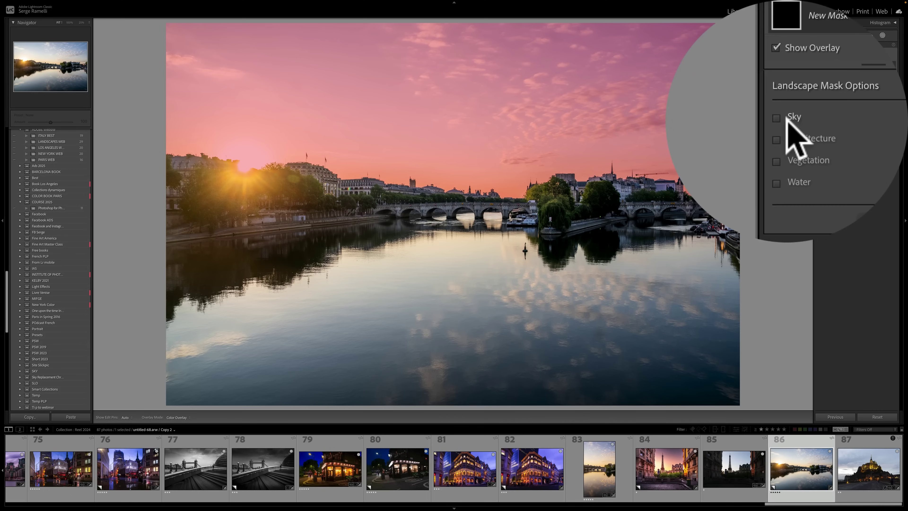
left_click(820, 106)
left_click(820, 114)
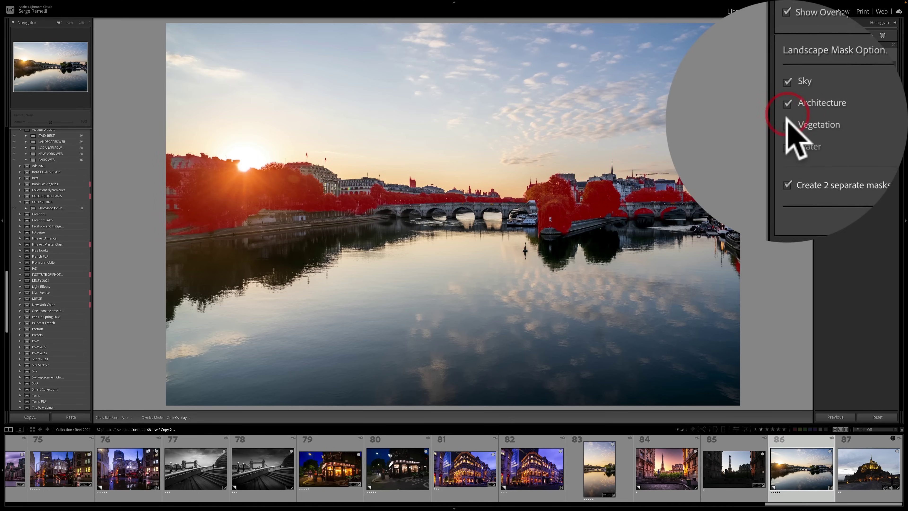
left_click(769, 122)
left_click(769, 131)
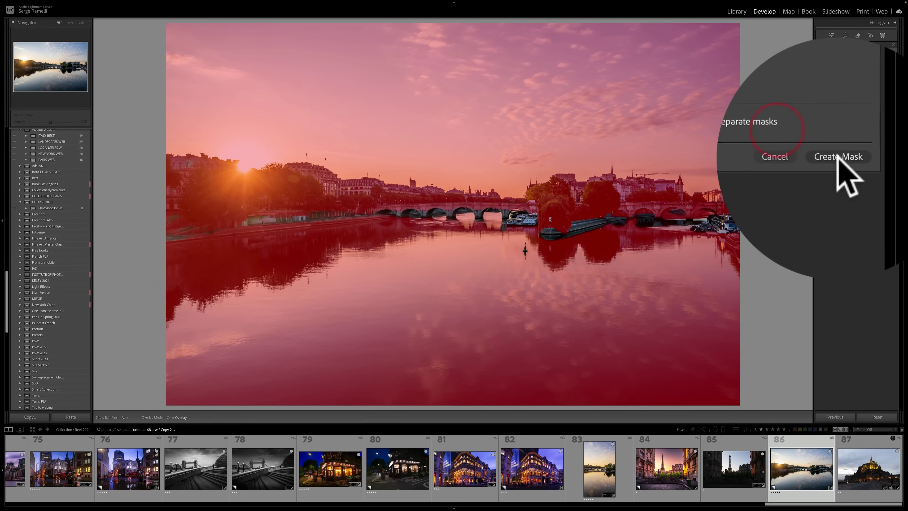
left_click(883, 162)
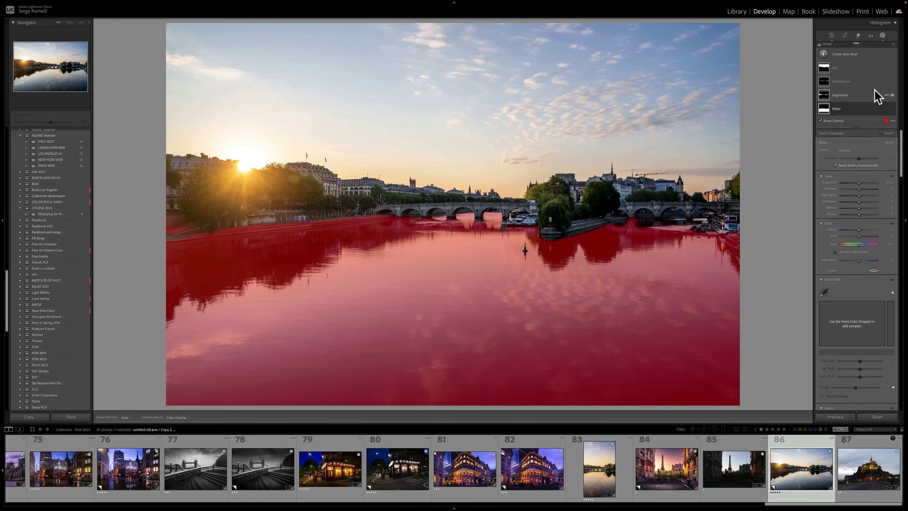
Darken the Sky mask to Exposure -0.46 and warm it to Temp 38
left_click(863, 70)
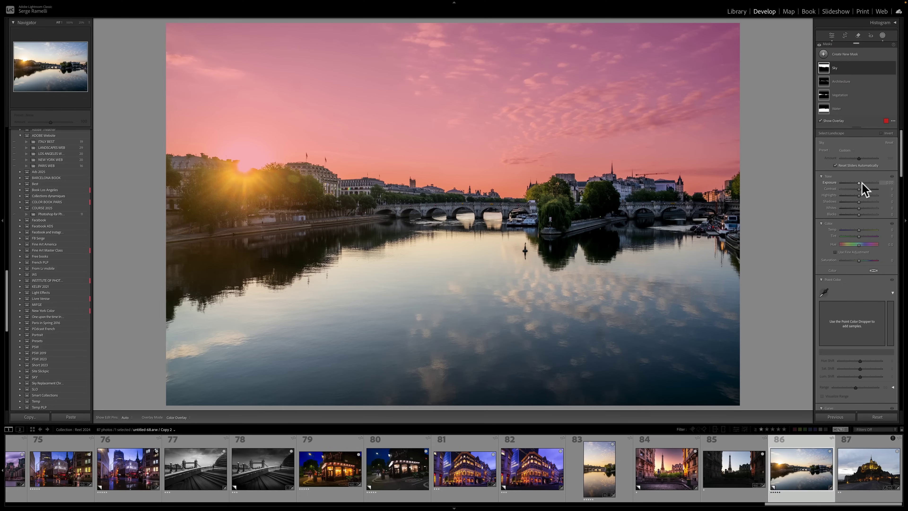
left_click_drag(859, 183, 857, 183)
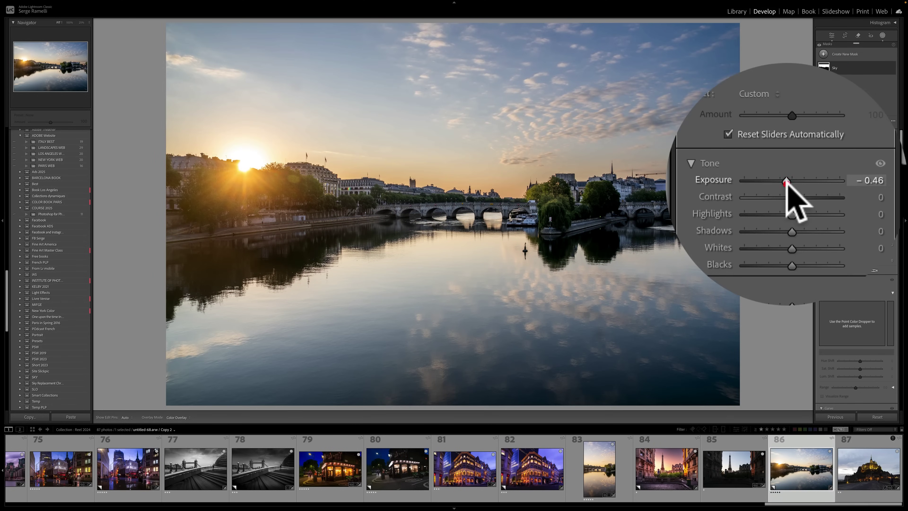
mouse_move(860, 242)
left_mouse_down()
mouse_move(871, 241)
mouse_move(863, 229)
left_mouse_up()
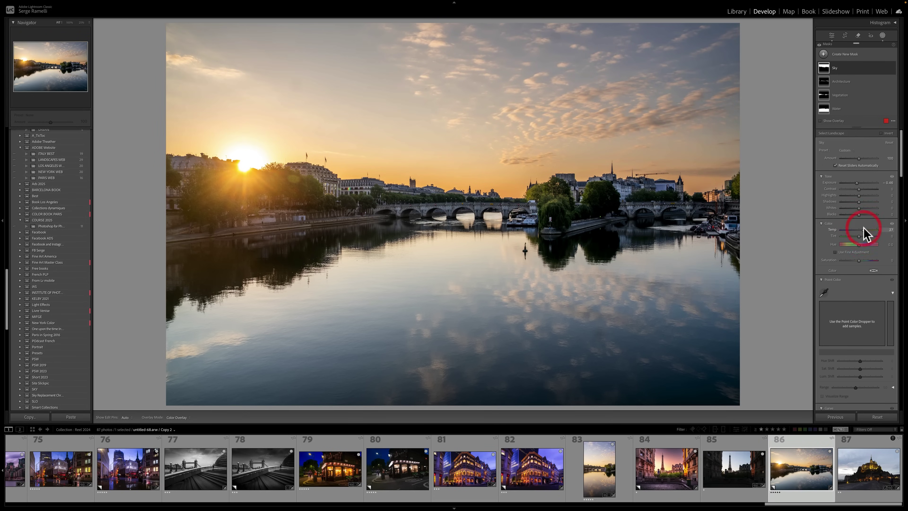
Raise the Architecture mask's Texture to 36 and Clarity to 40
left_click(850, 84)
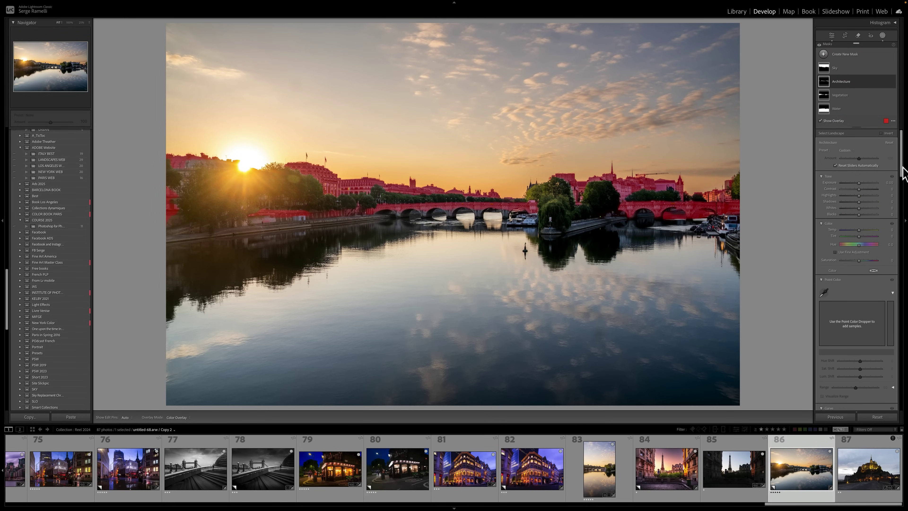
left_click_drag(901, 170, 867, 221)
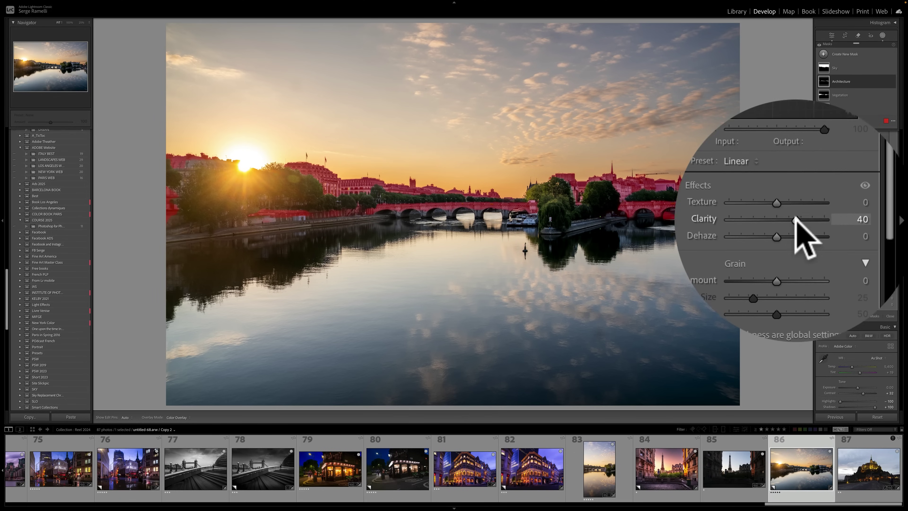
left_click(793, 214)
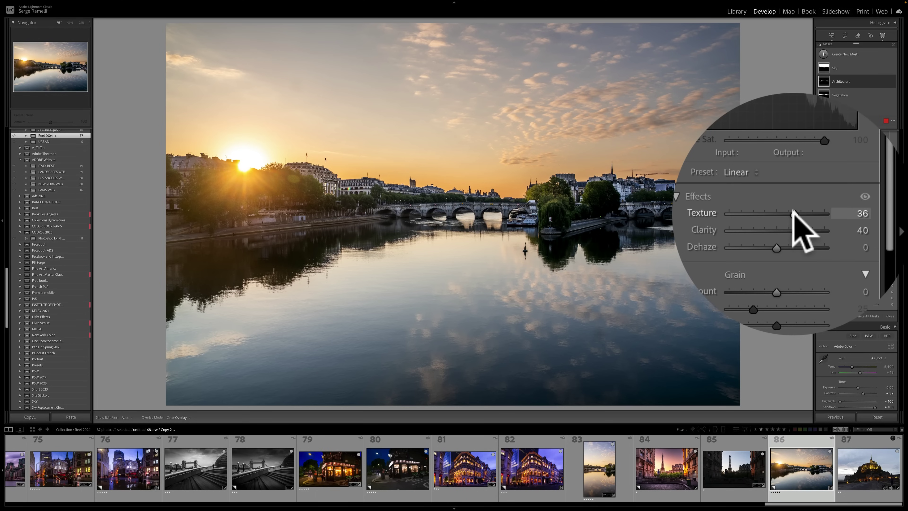
Set the Vegetation mask's Tint to -26 with the overlay hidden, and the Water mask's Temp to -3
left_click(840, 95)
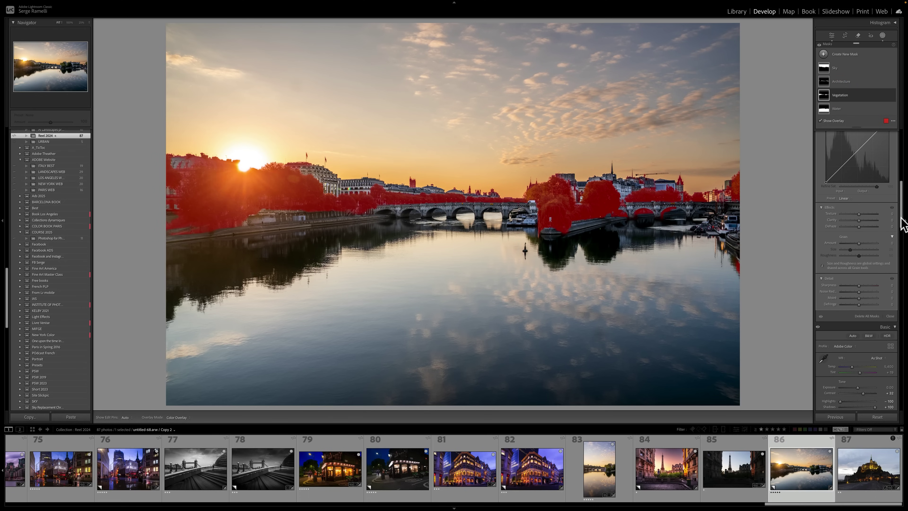
left_click_drag(903, 225, 899, 121)
key("o")
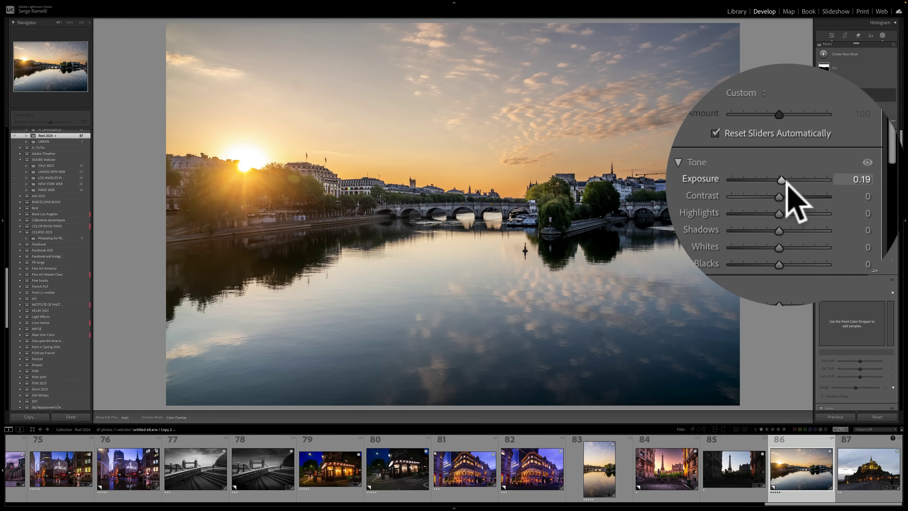
left_click_drag(860, 243, 854, 243)
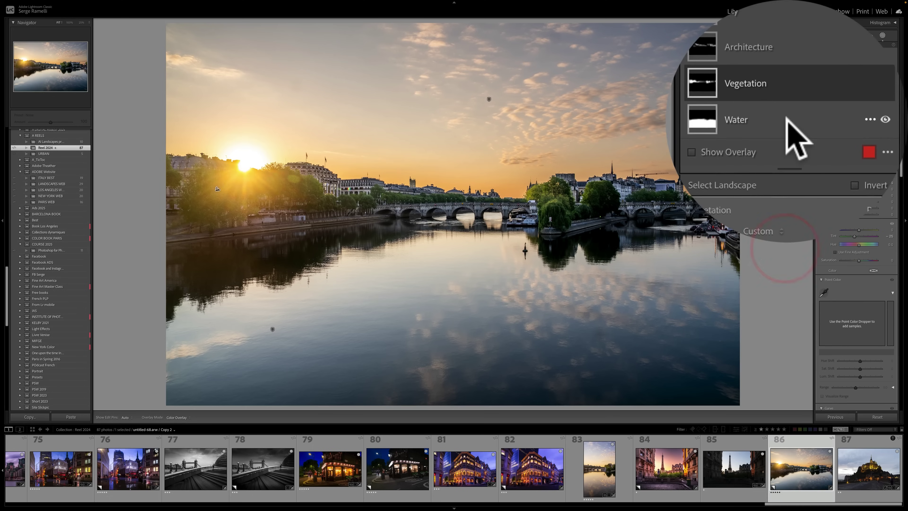
left_click(856, 108)
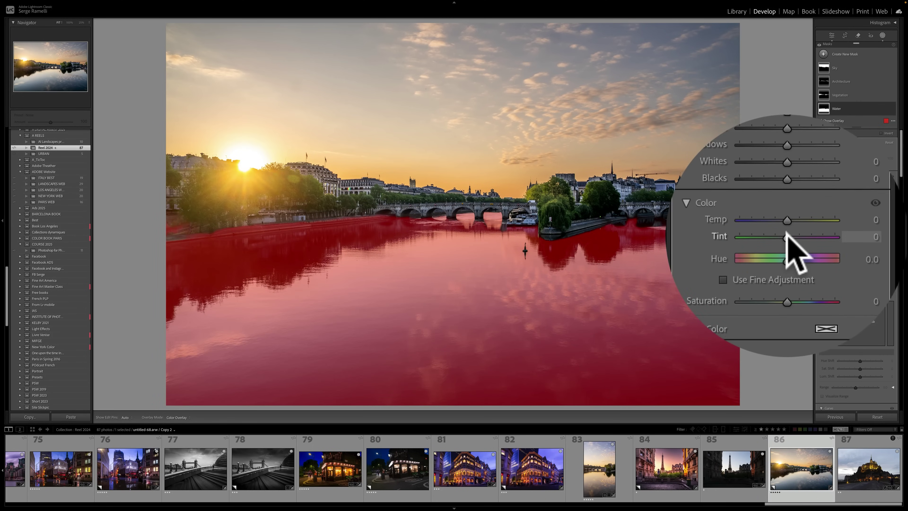
left_click_drag(787, 229, 789, 235)
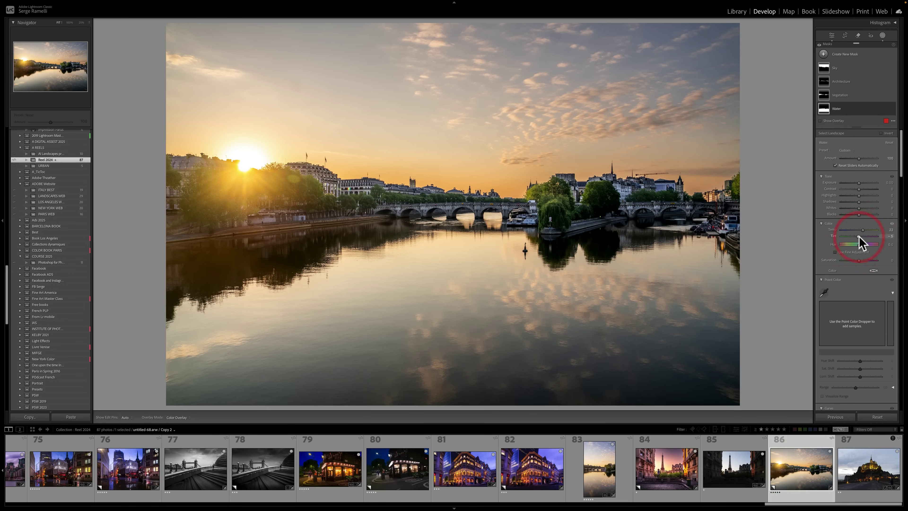
Add a linear gradient from sky top to horizon with Temp -24 and Exposure -0.21
left_click(820, 56)
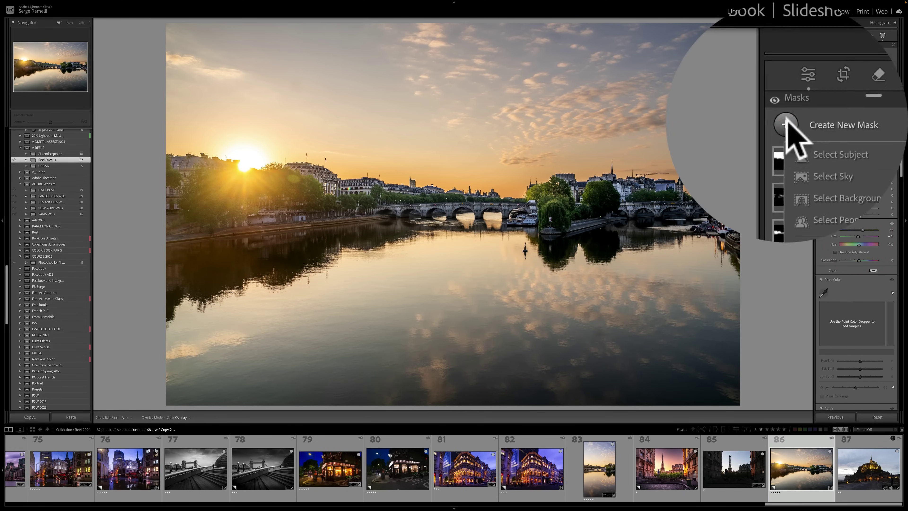
left_click(792, 123)
left_click_drag(487, 35, 488, 184)
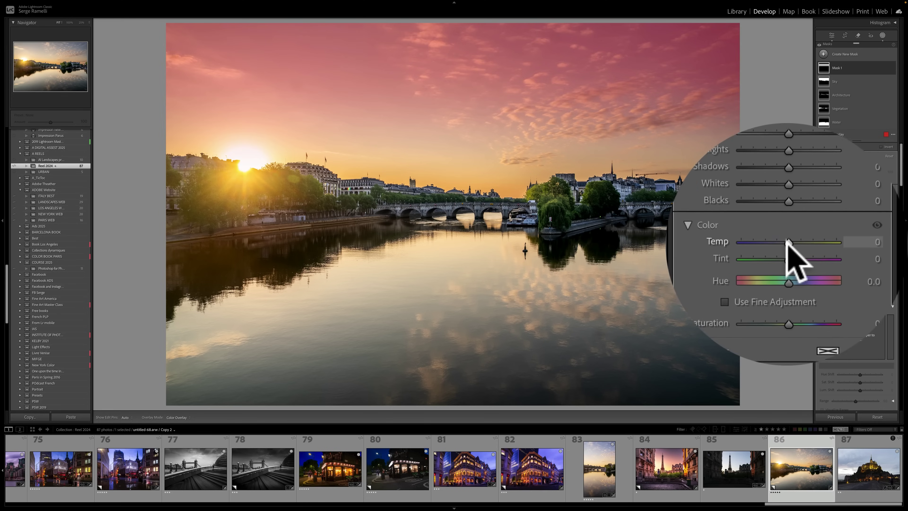
left_click_drag(791, 243, 786, 239)
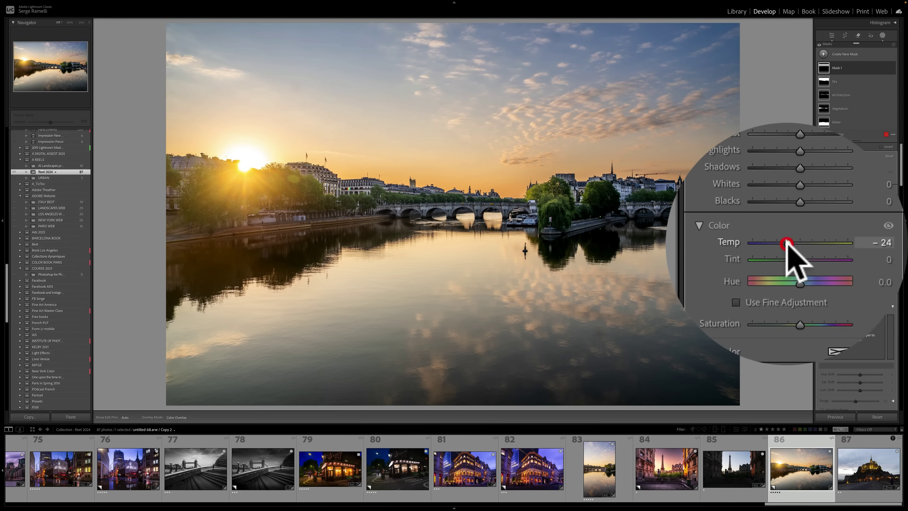
left_click_drag(787, 196, 785, 197)
Add a second linear gradient up over the water with Temp -9 and Exposure -0.23, comparing against the original
left_click(786, 123)
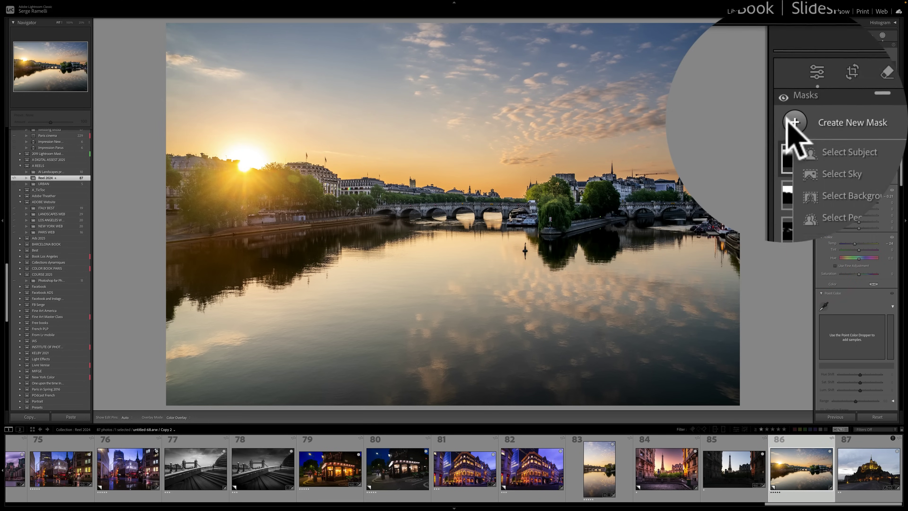
left_click(786, 124)
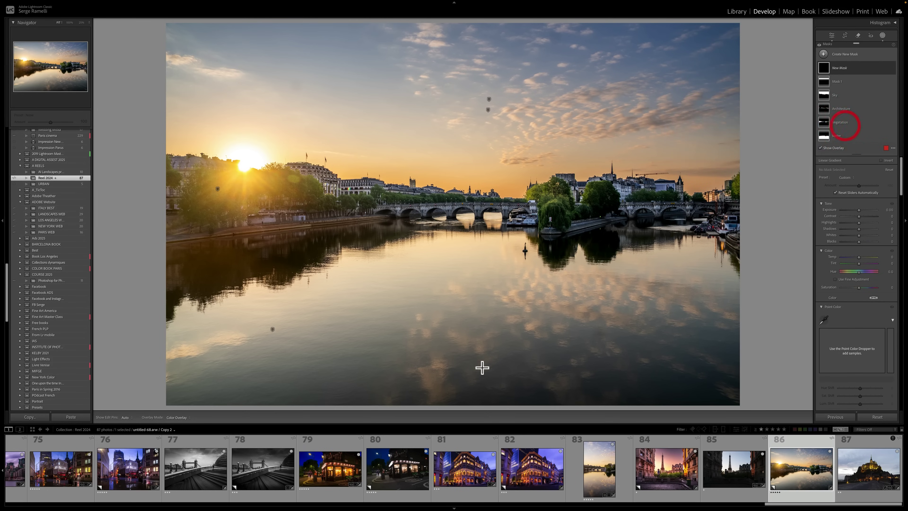
left_click_drag(476, 370, 471, 146)
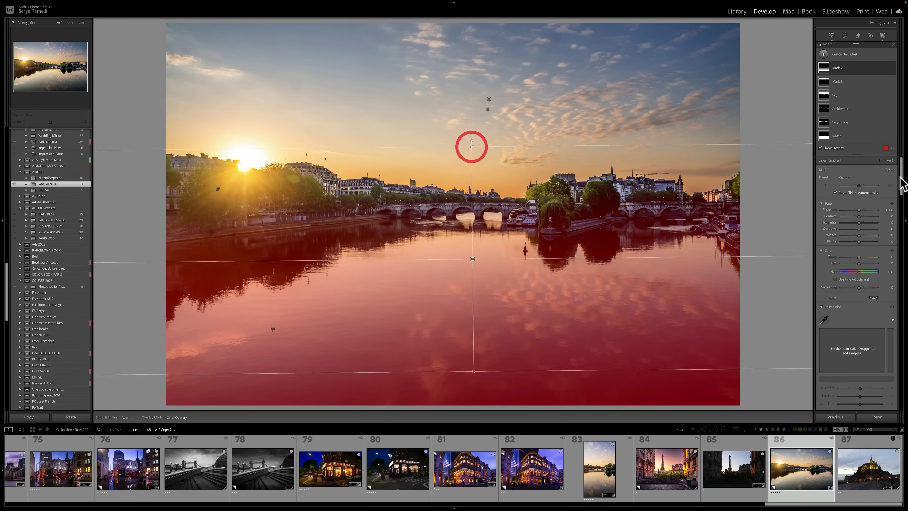
left_click_drag(860, 259, 859, 258)
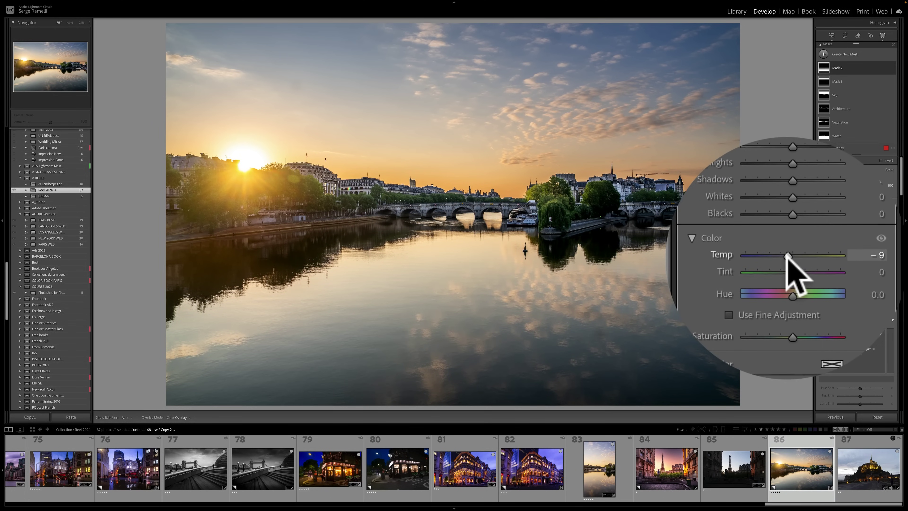
scroll(787, 255, "up", 3)
left_click_drag(790, 209, 787, 210)
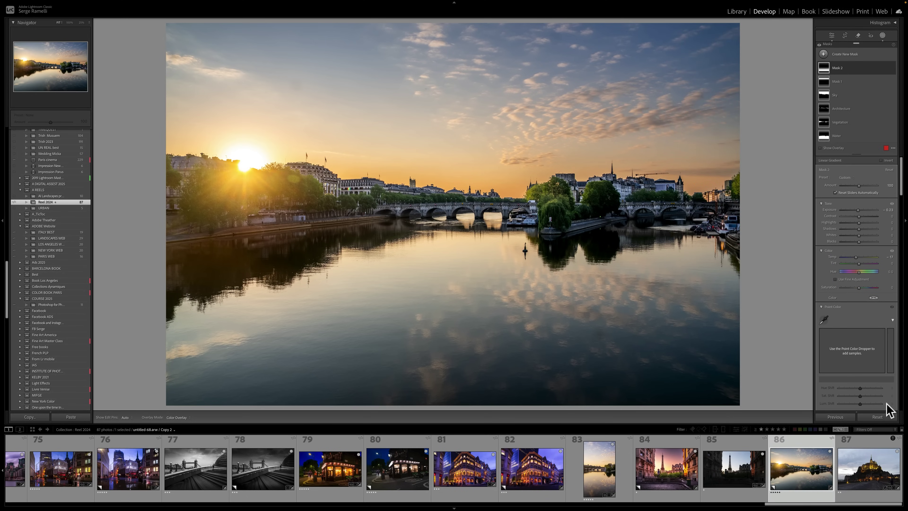
left_click(882, 419)
key("super+z")
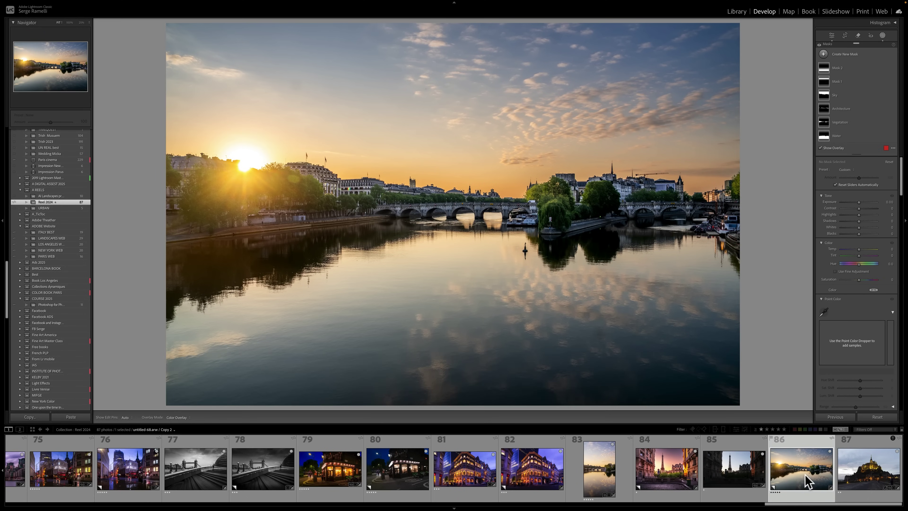
Reset the Seine photo, apply the AI Landscapes GOLDEN HOUR preset, then move to the Eiffel Tower photo
left_click(883, 418)
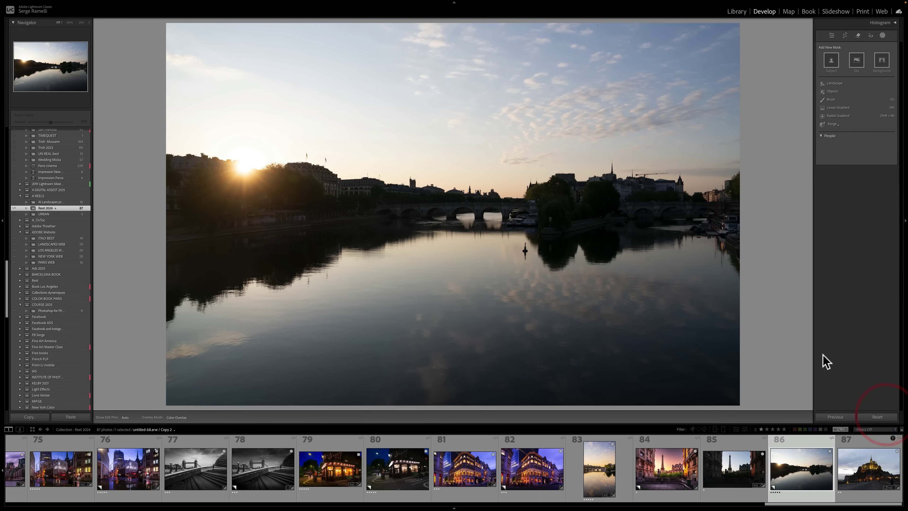
left_click_drag(7, 303, 14, 167)
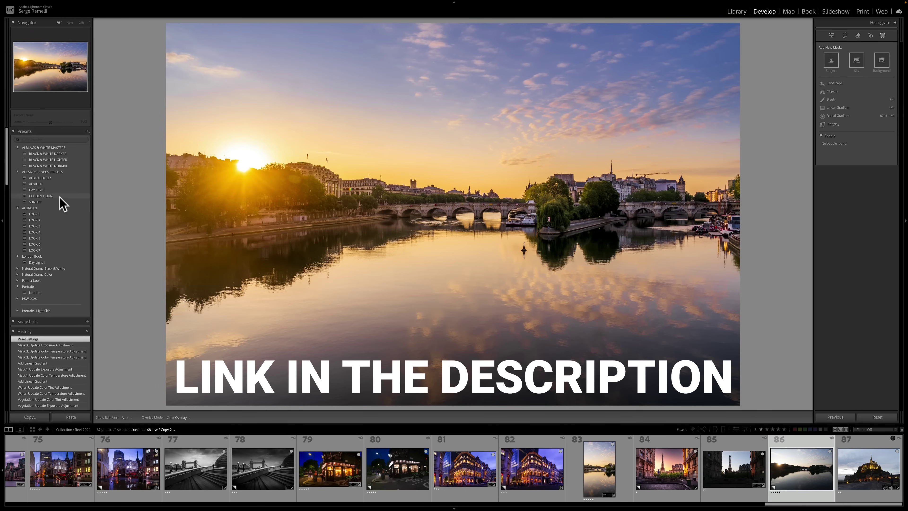
left_click(60, 196)
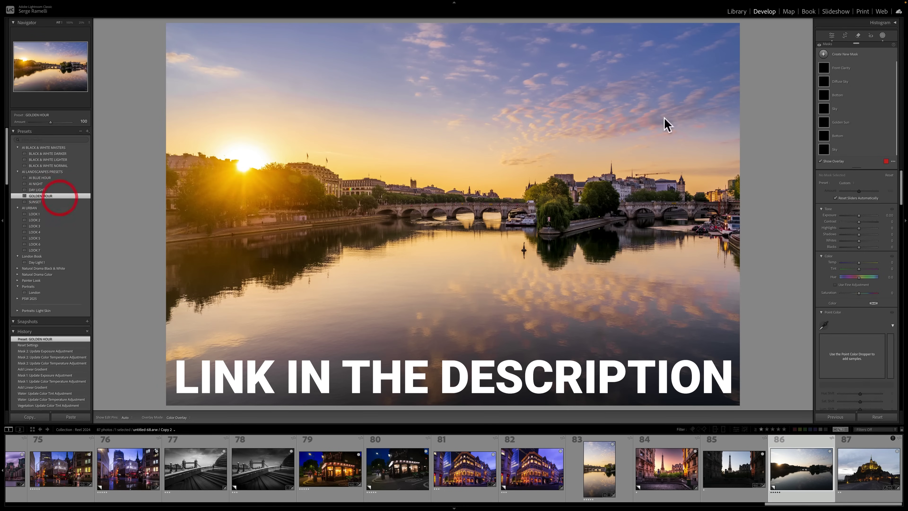
left_click(831, 35)
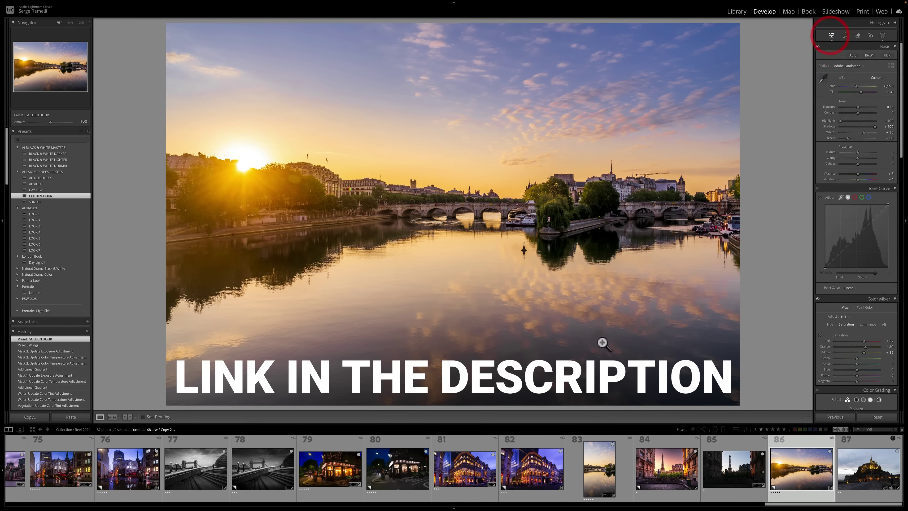
left_click(740, 480)
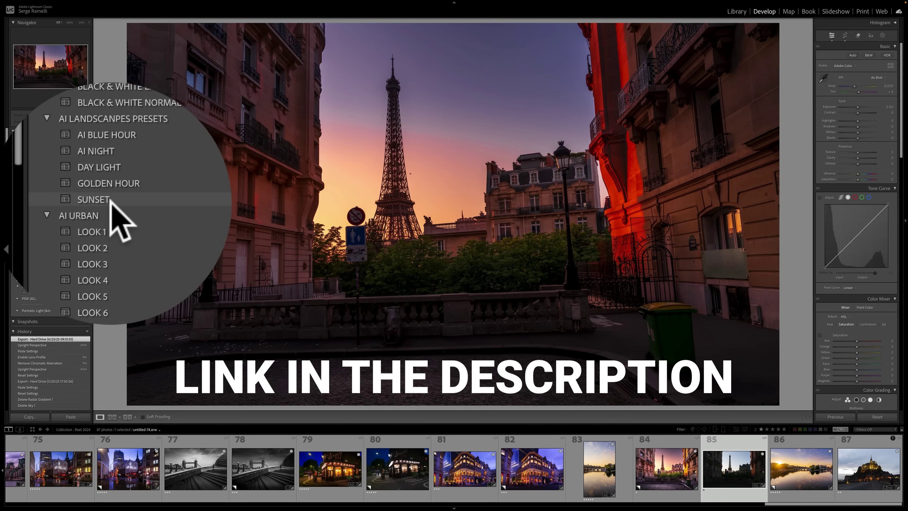
Apply the SUNSET preset to the Eiffel photo and set Transform Upright to Auto
left_click(39, 201)
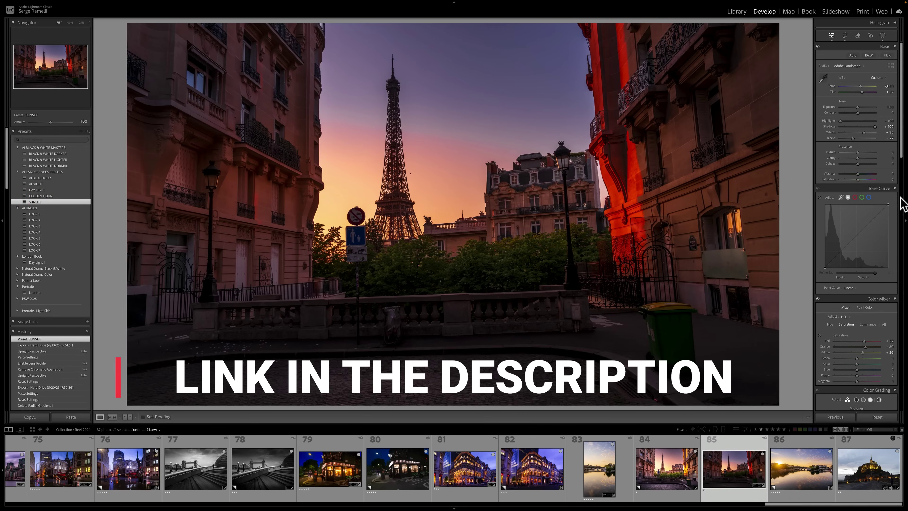
scroll(901, 198, "down", 15)
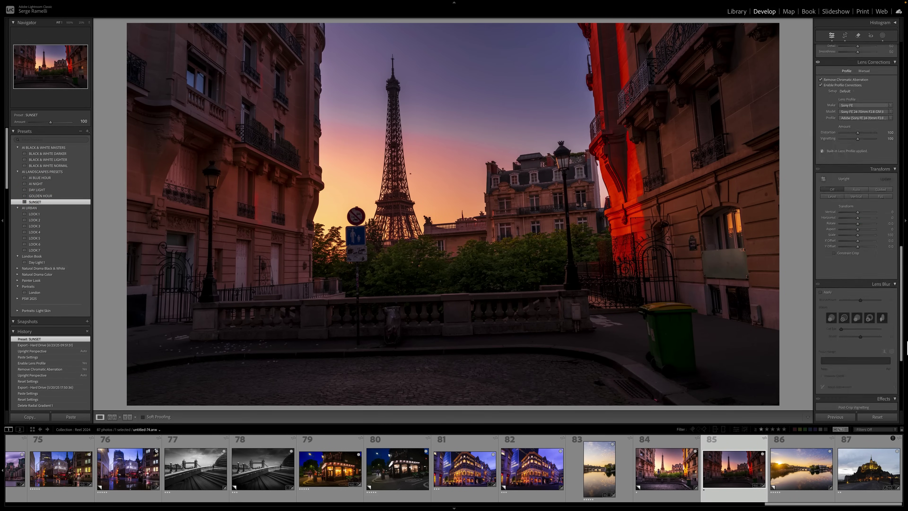
scroll(871, 259, "up", 4)
left_click(858, 249)
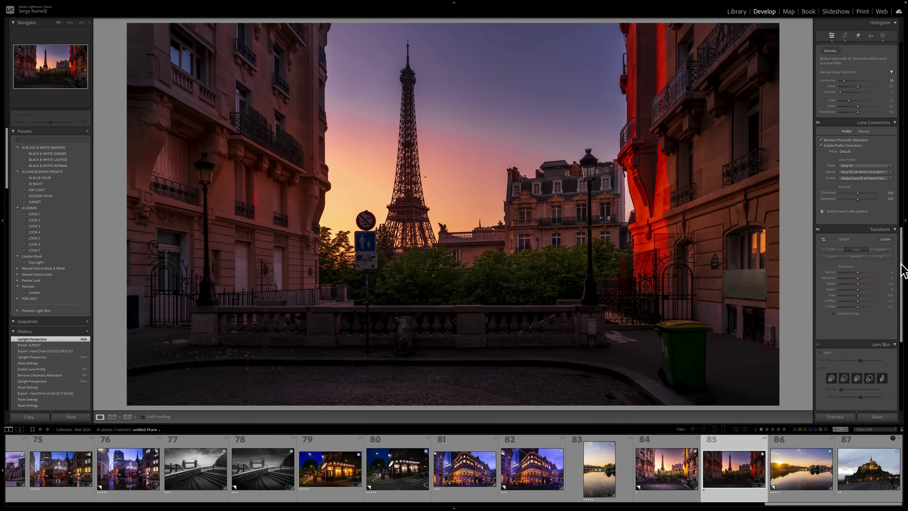
Raise Blacks from -27 to -18 while viewing shadow clipping
left_click_drag(903, 268, 903, 64)
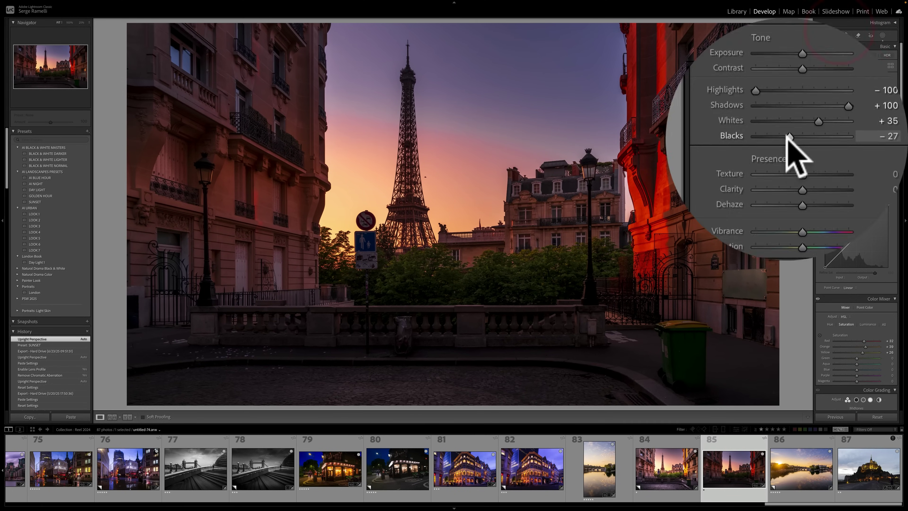
key("alt")
mouse_move(788, 135)
left_mouse_down()
mouse_move(796, 131)
mouse_move(783, 126)
left_mouse_up()
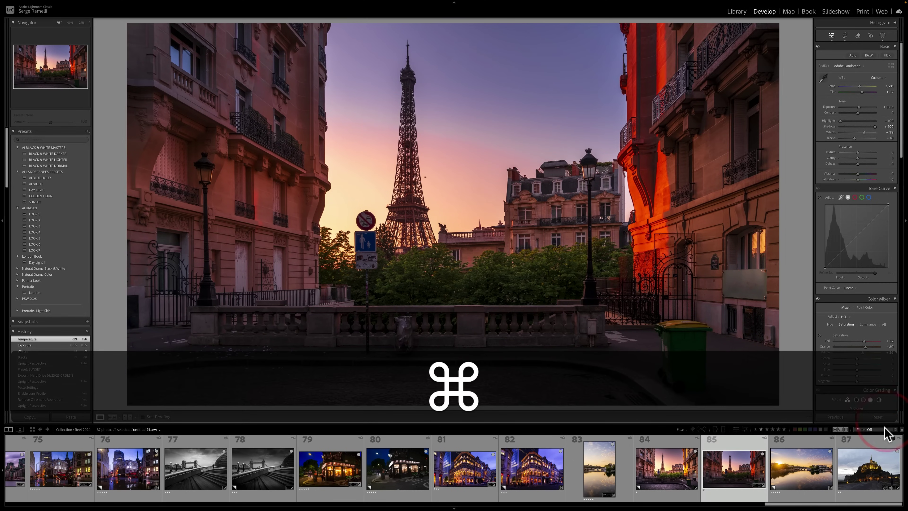
left_click(885, 419, "super")
key("super+z")
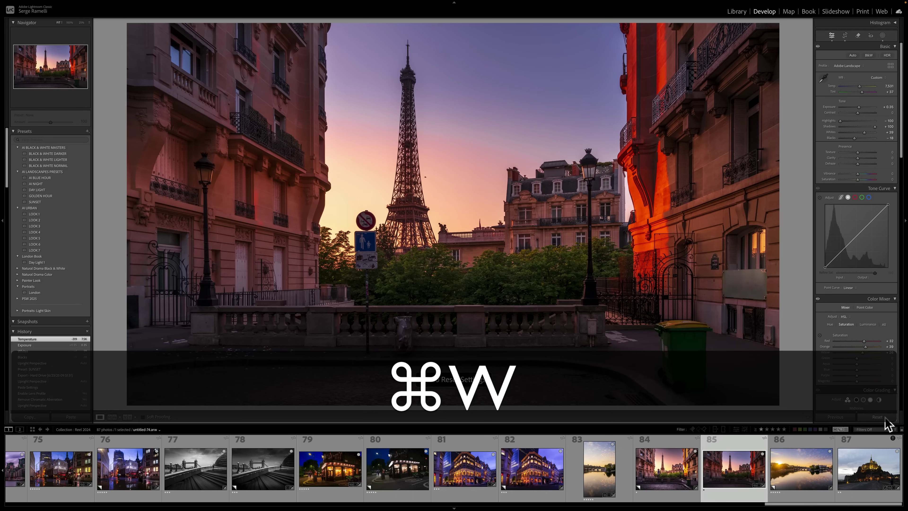